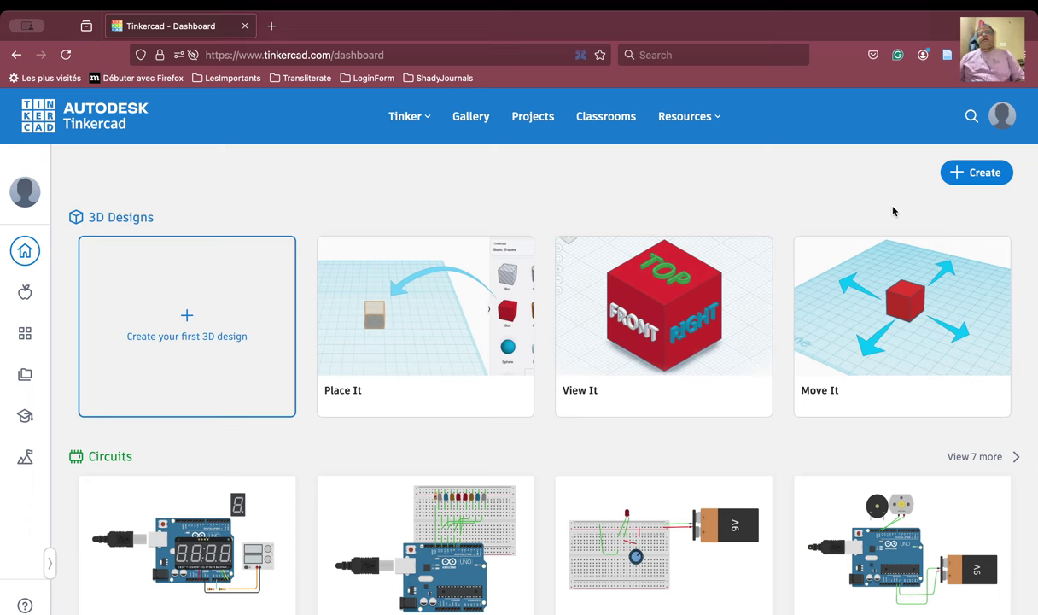
Create a new Tinkercad Circuits design, opening the blank 'Smooth Duup' canvas.
left_click(984, 174)
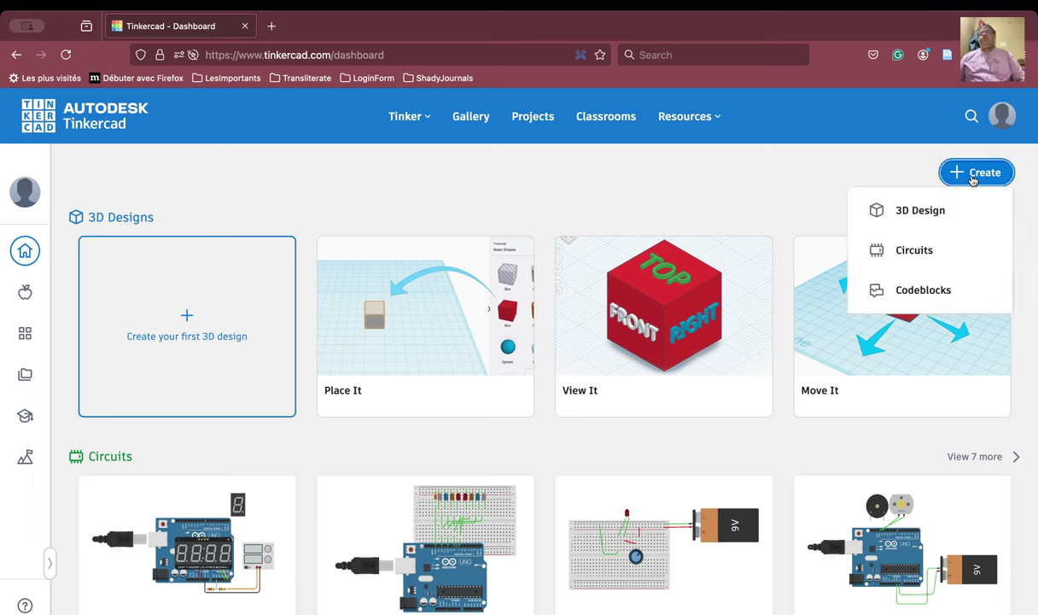
left_click(906, 251)
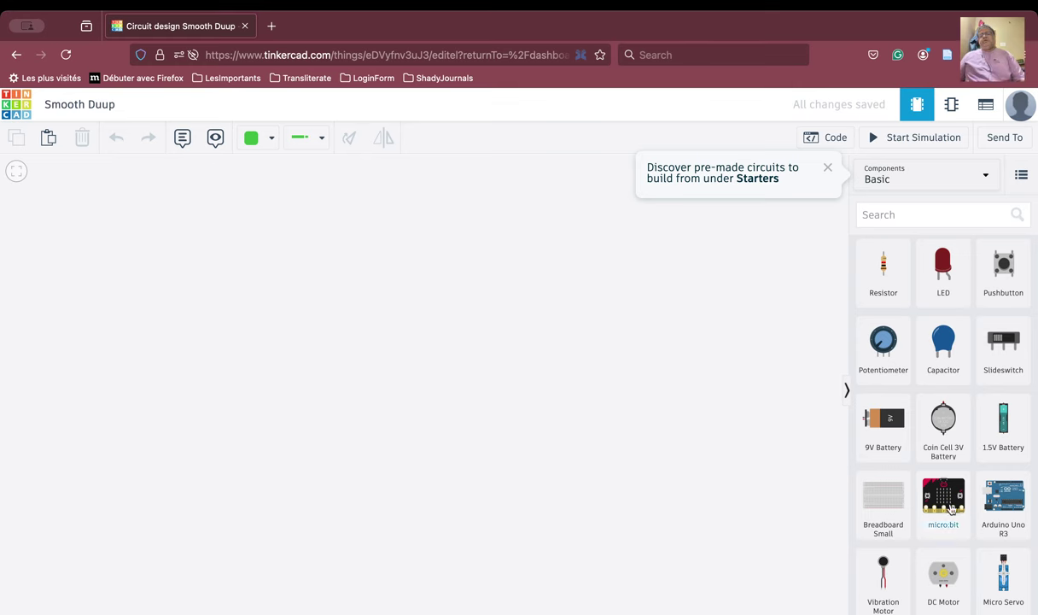
Drag a Breadboard Small and an Arduino Uno R3 from the Basic components onto the canvas.
left_click_drag(886, 497, 347, 397)
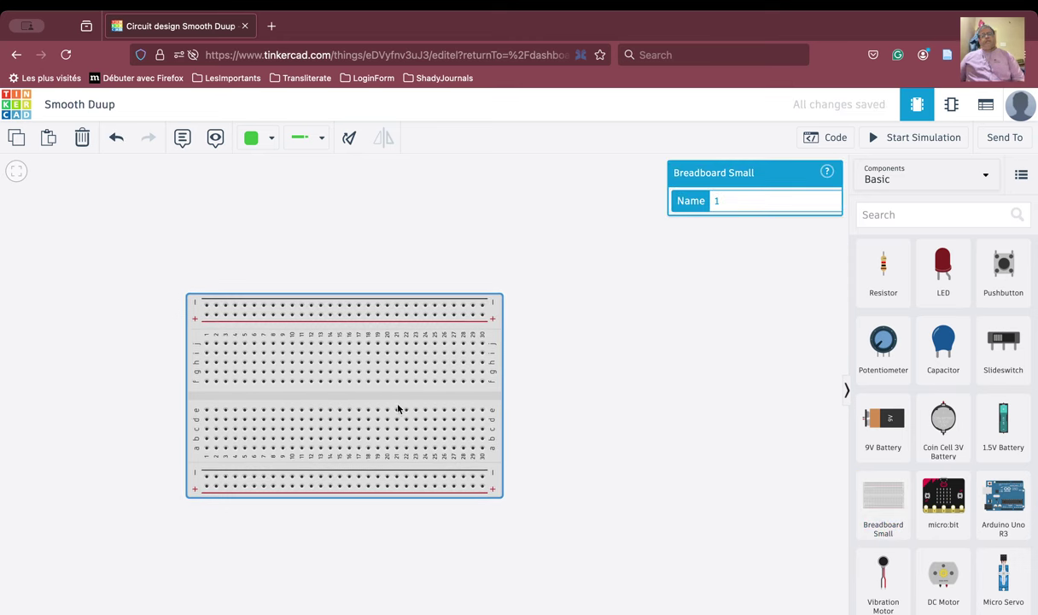
left_click_drag(1007, 517, 294, 494)
left_click(660, 549)
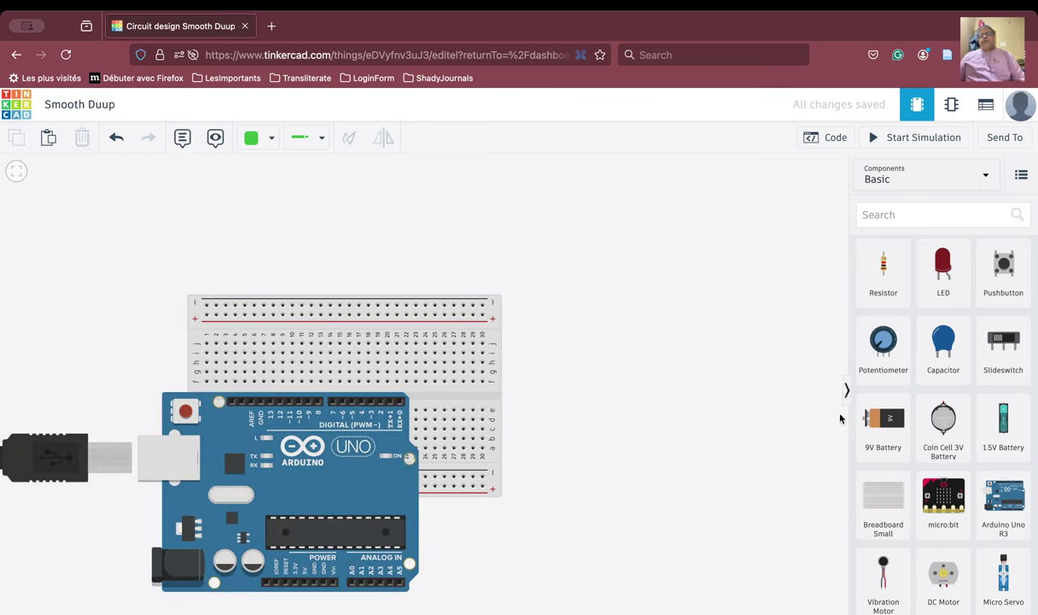
left_click(930, 214)
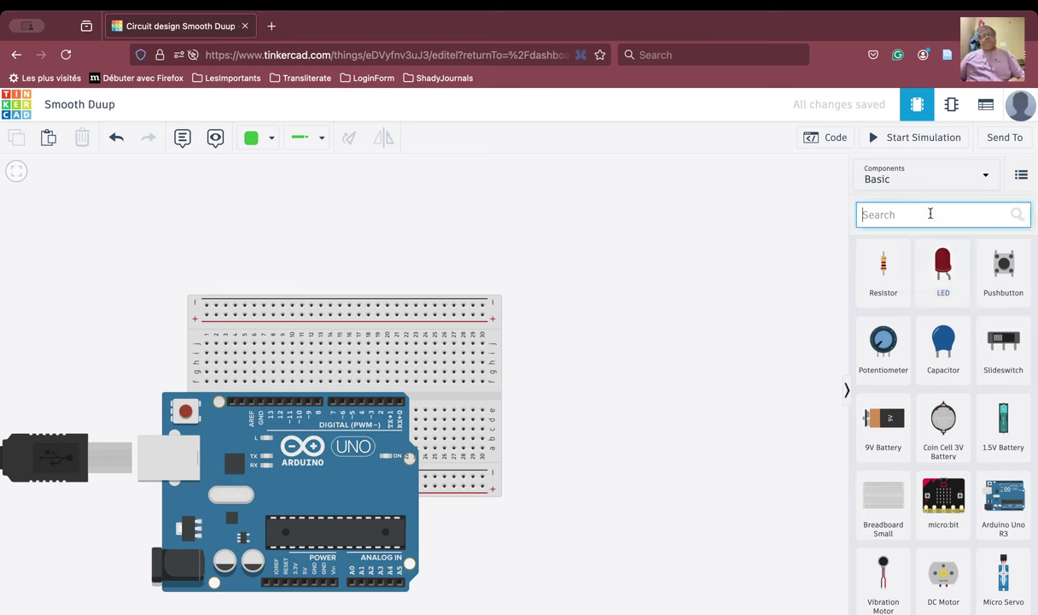
Search for 'lcd' and place the LCD 16 x 2 (I2C) to the right of the breadboard.
type("lcd")
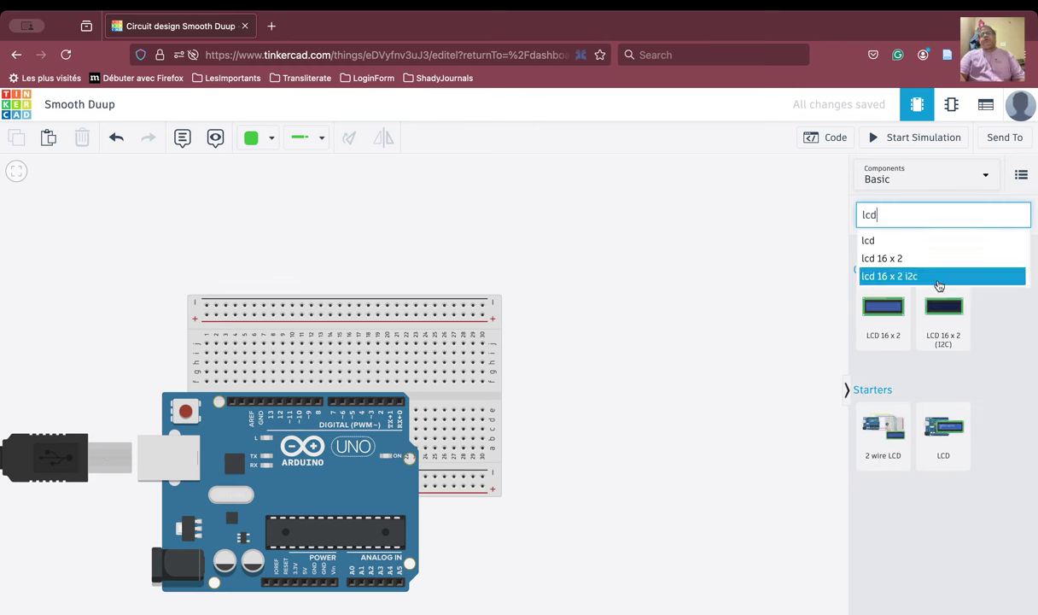
left_click_drag(966, 327, 665, 364)
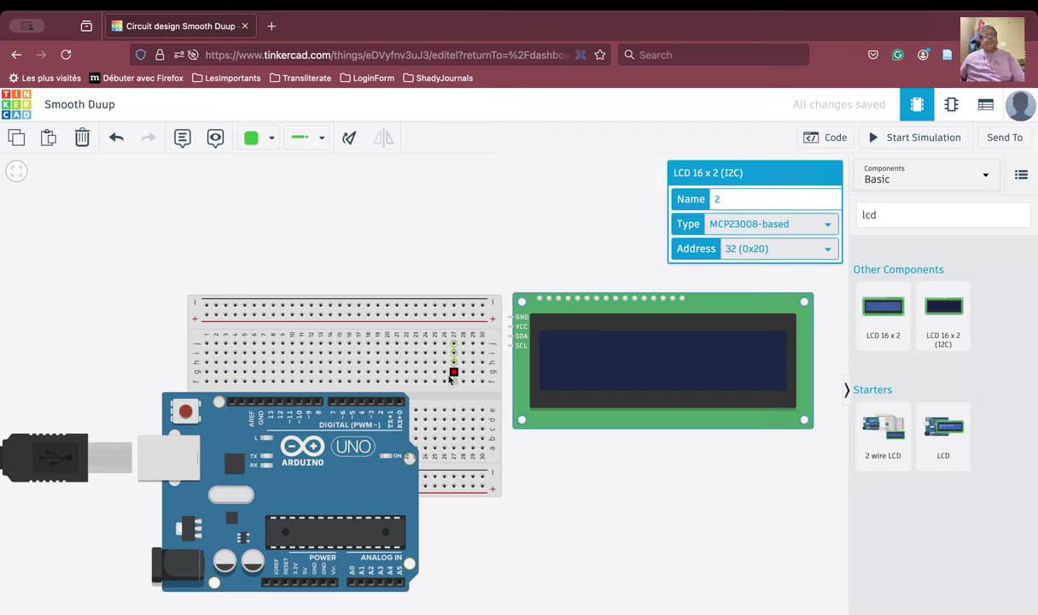
left_click(427, 378)
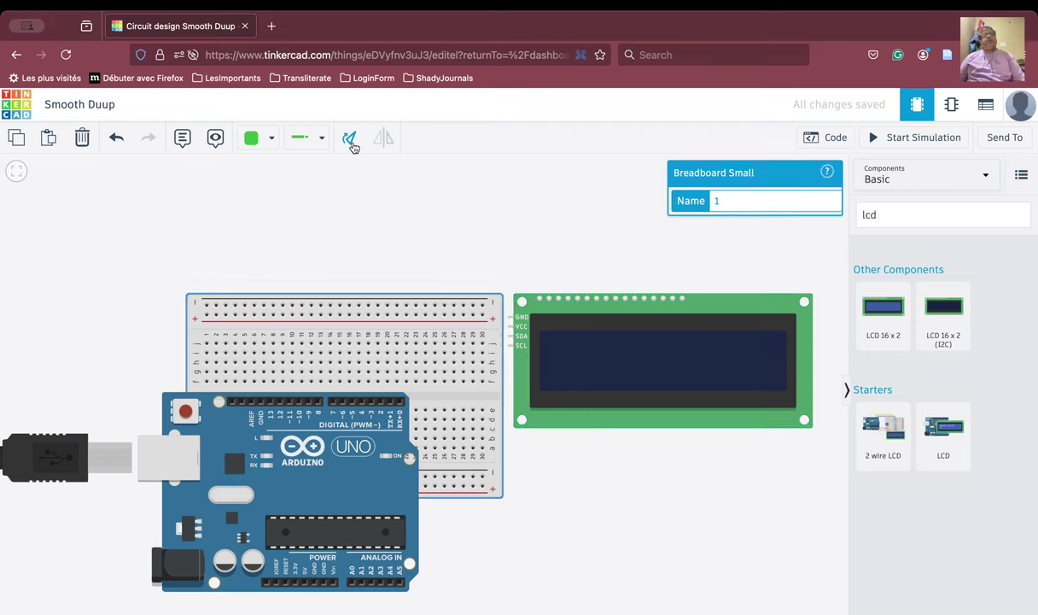
Rotate the breadboard three times so it stands vertical.
left_click(350, 139)
left_click(351, 140)
left_click(350, 139)
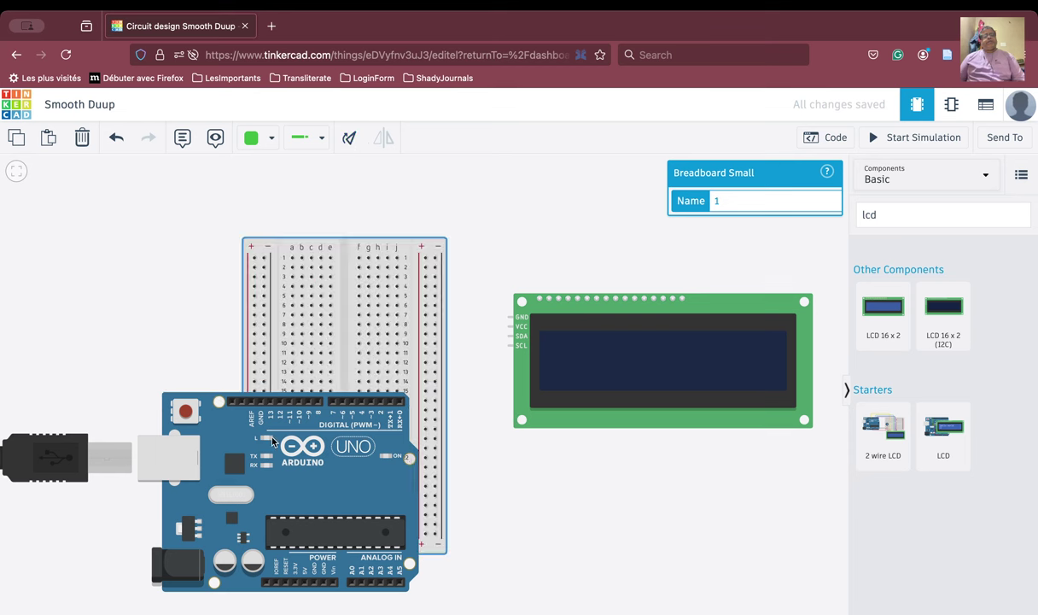
Turn the Arduino upright and move it left of the breadboard, nudging the breadboard slightly left.
left_click(317, 475)
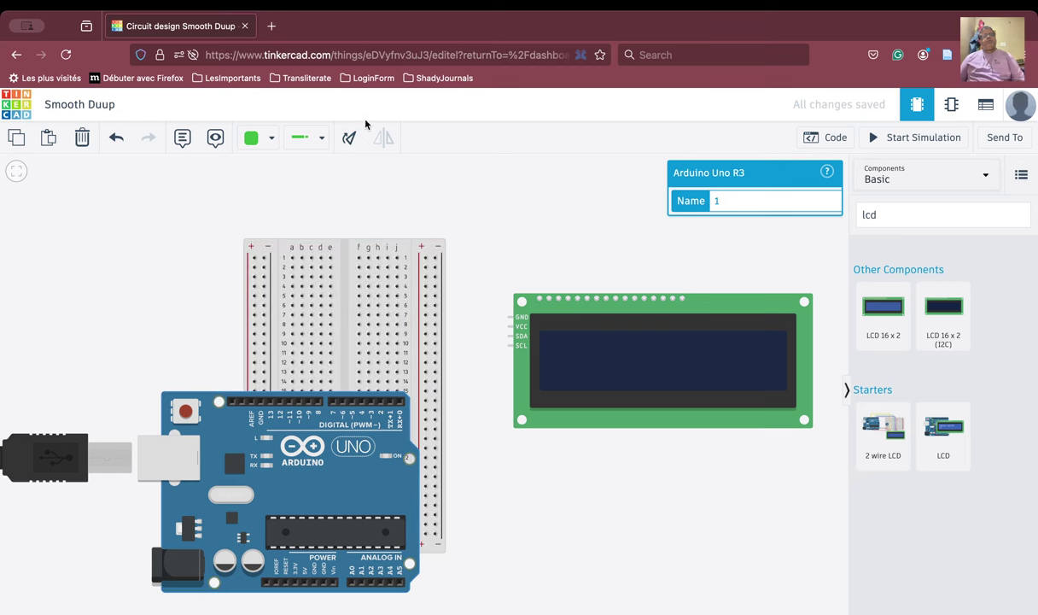
left_click(350, 138)
left_click(351, 137)
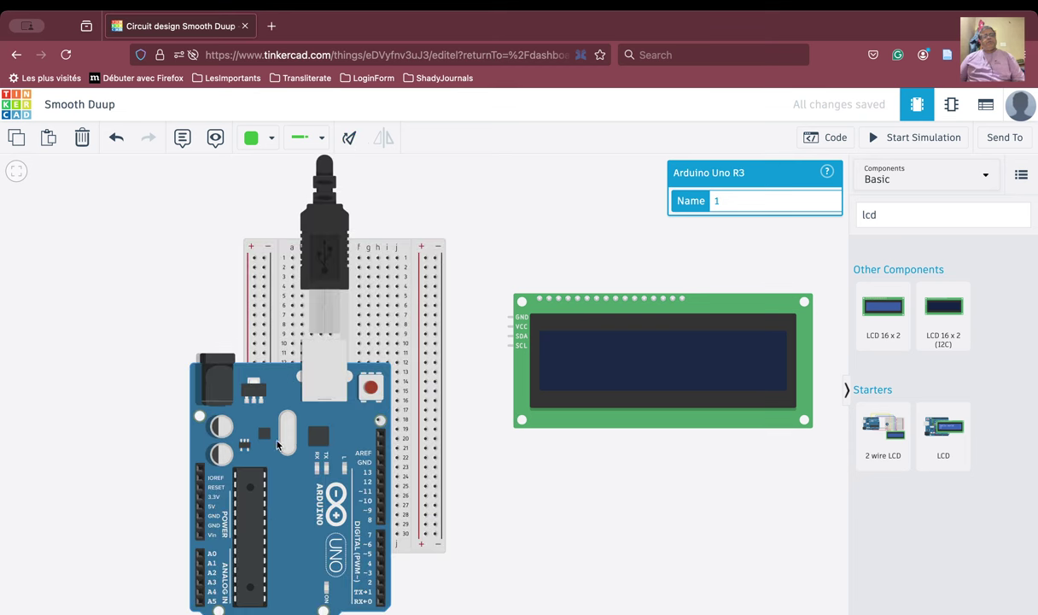
key("r")
left_click_drag(197, 480, 117, 388)
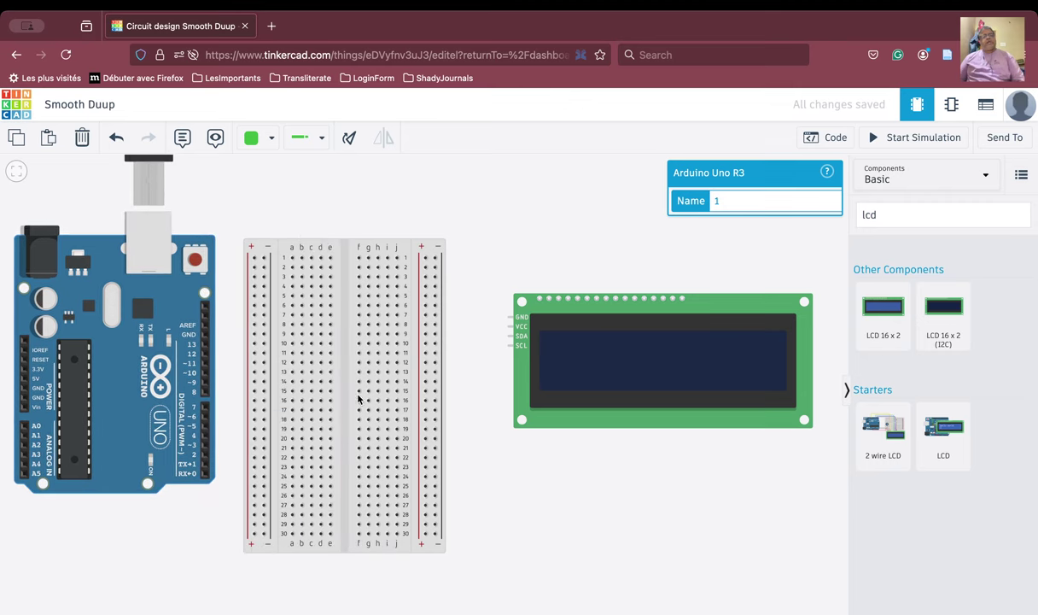
left_click_drag(347, 405, 334, 404)
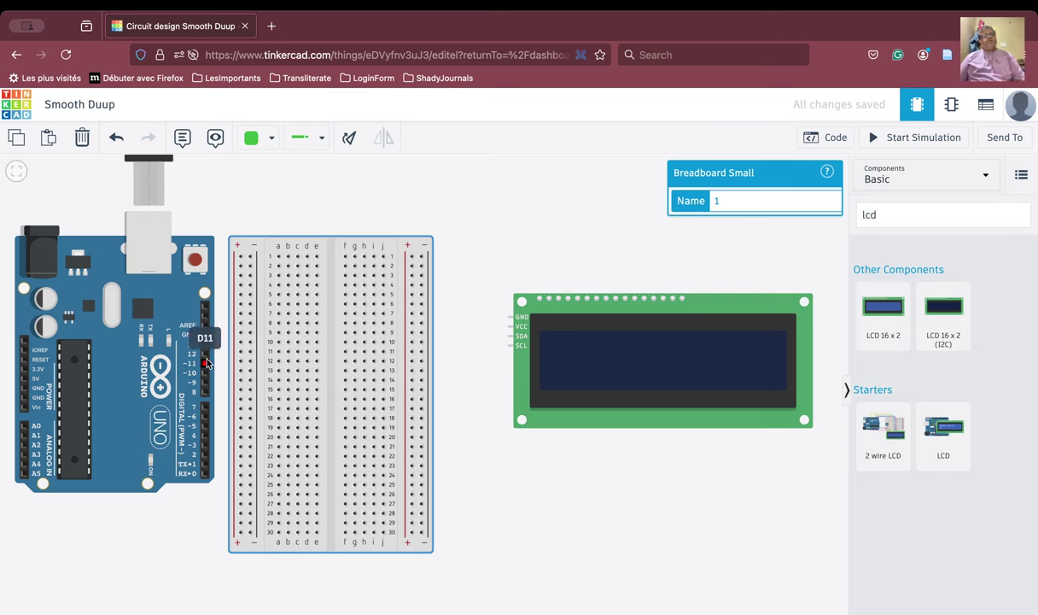
Wire Arduino GND to the breadboard and route a 5V wire over the top to the left rail.
left_click(206, 337)
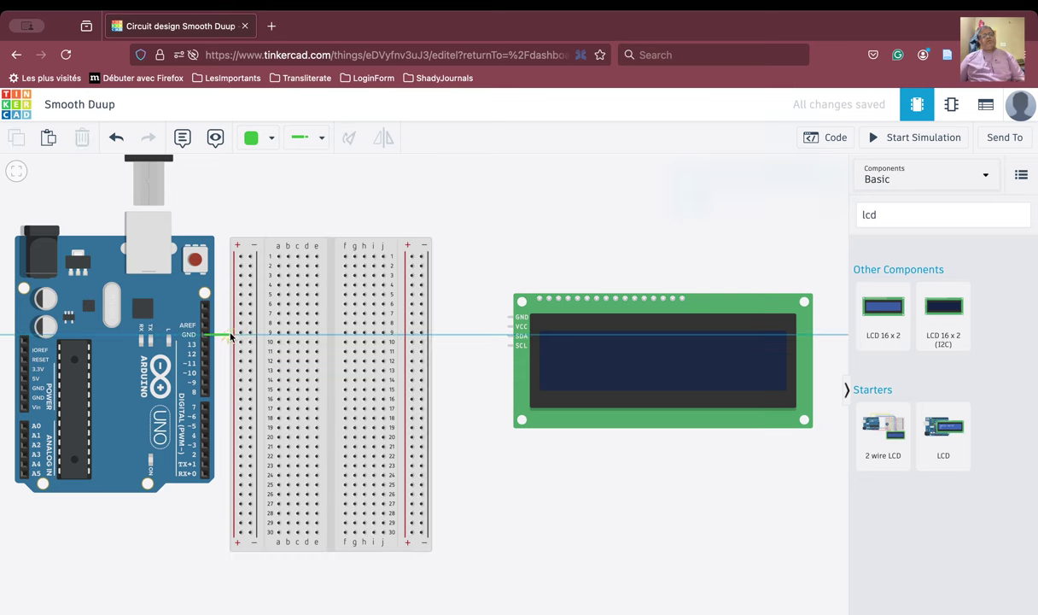
left_click(242, 334)
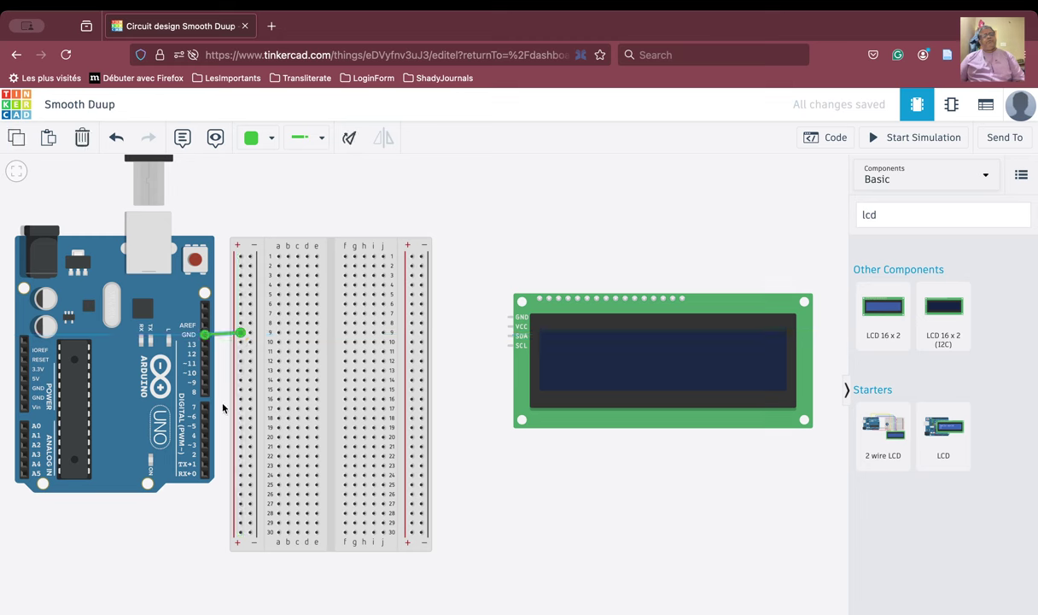
left_click(21, 378)
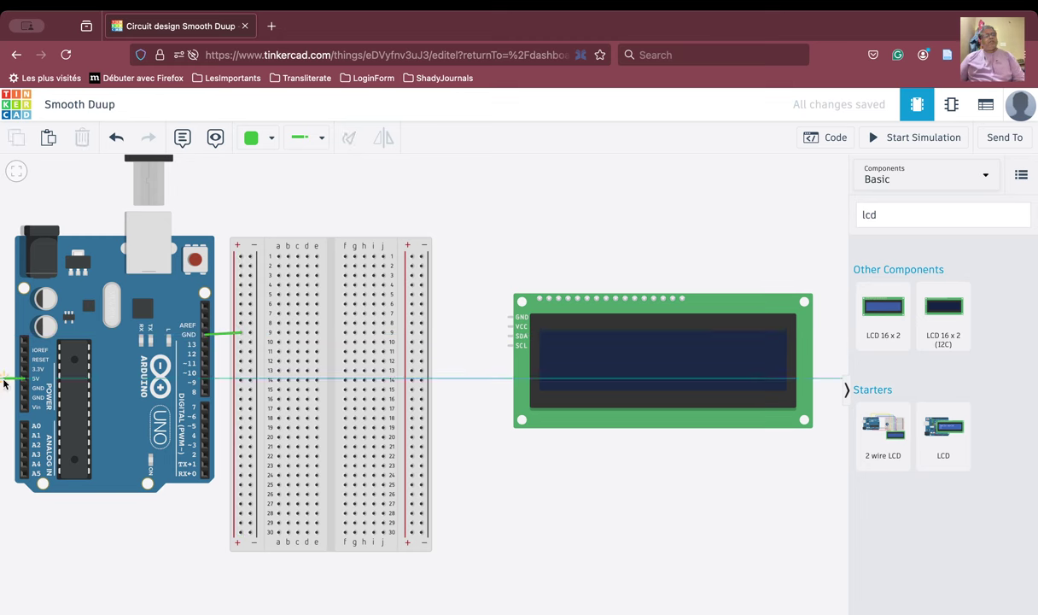
left_click(4, 381)
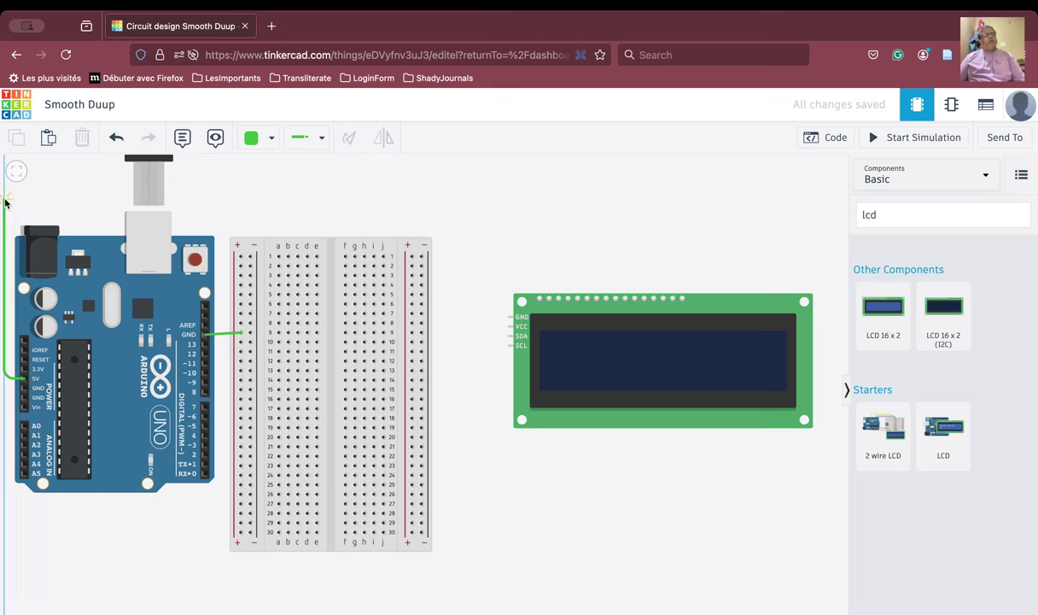
left_click(5, 201)
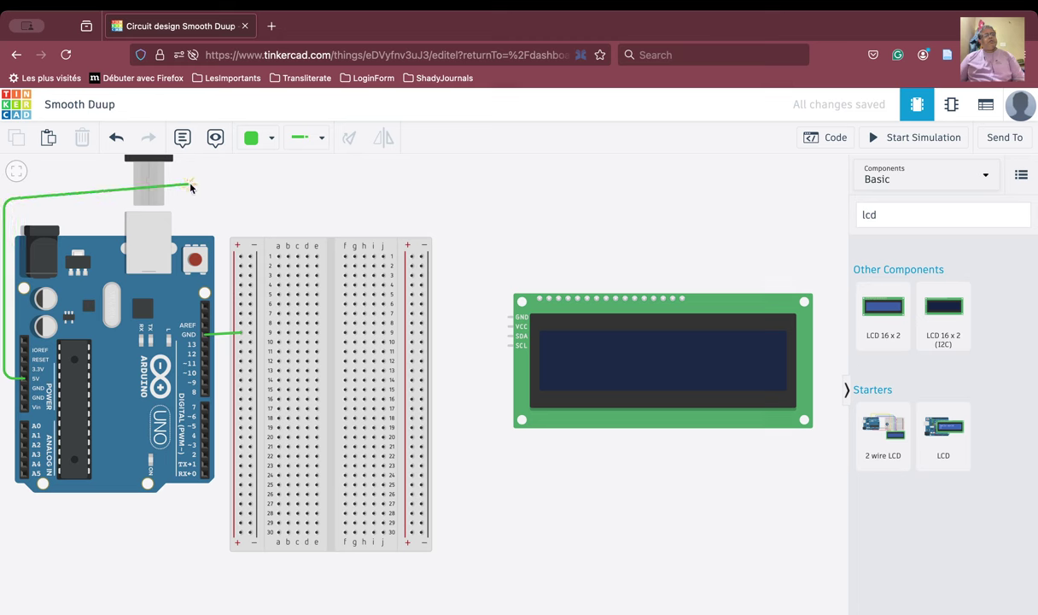
left_click(255, 202)
left_click(254, 257)
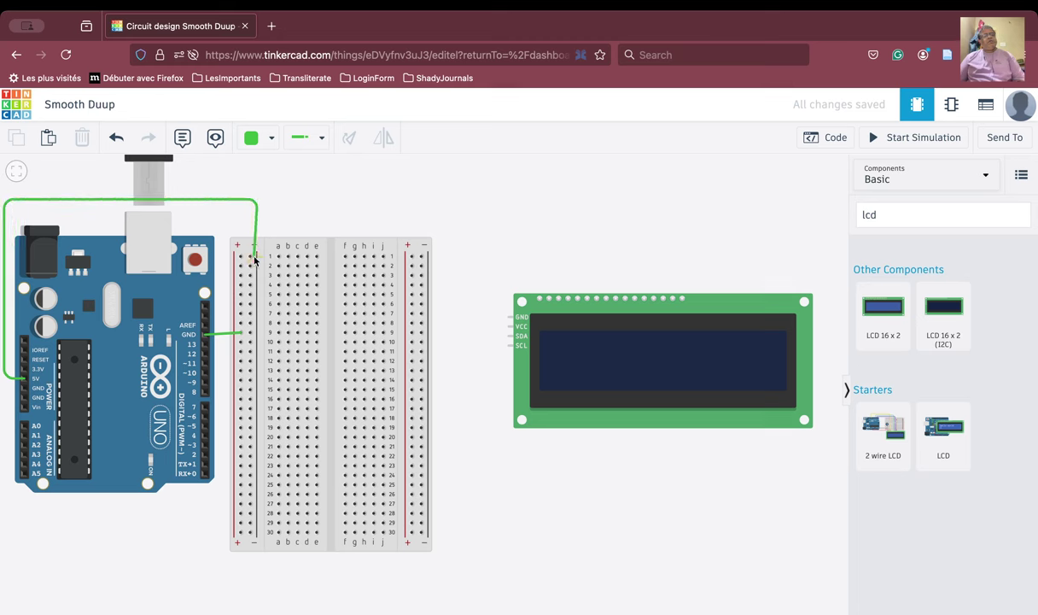
left_click(256, 202)
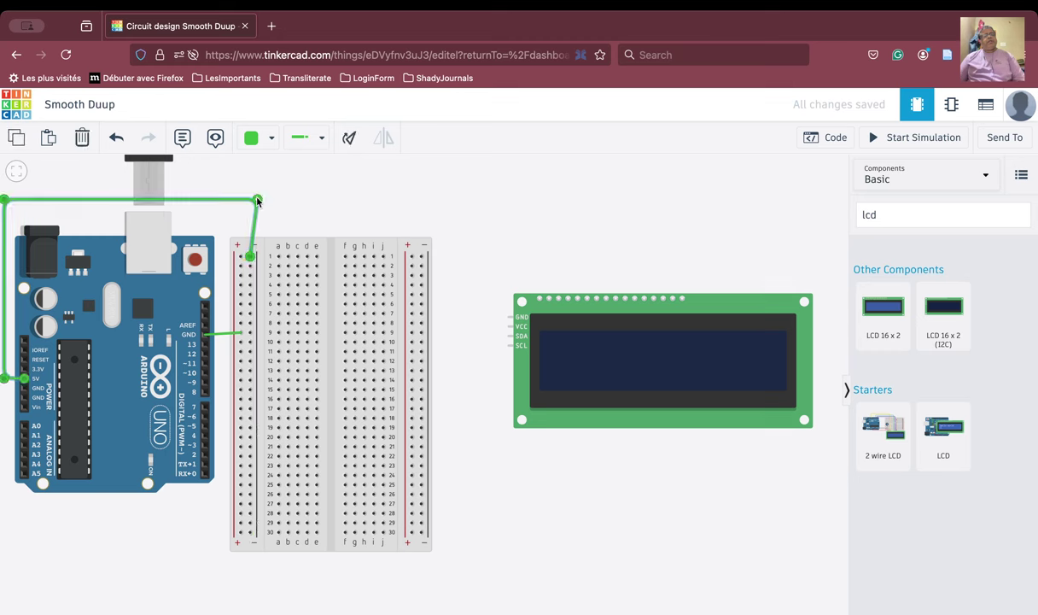
left_click_drag(258, 201, 250, 199)
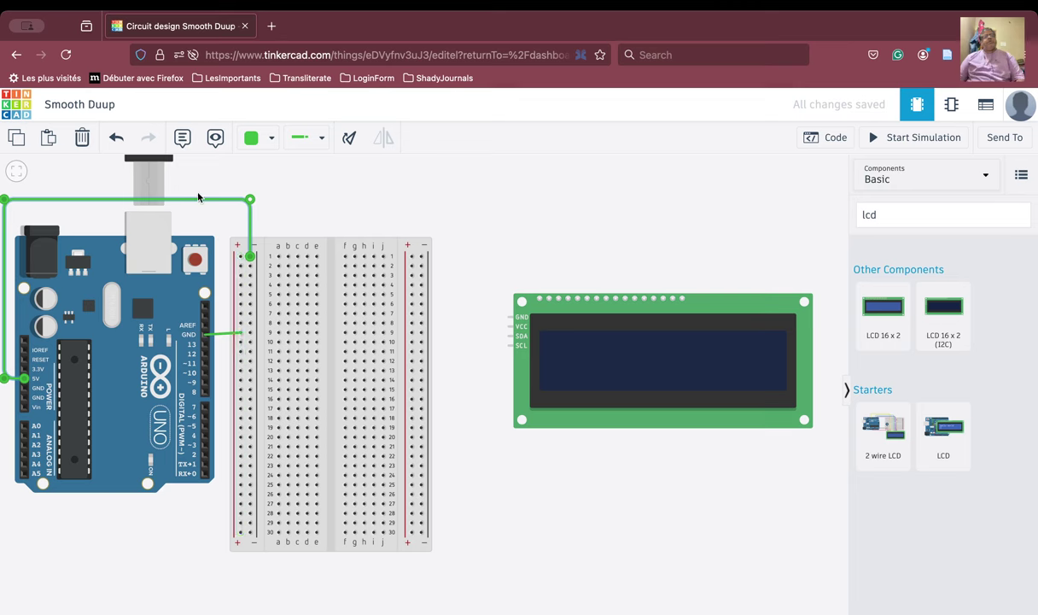
Color the 5V wire red and the GND wire black.
left_click(259, 137)
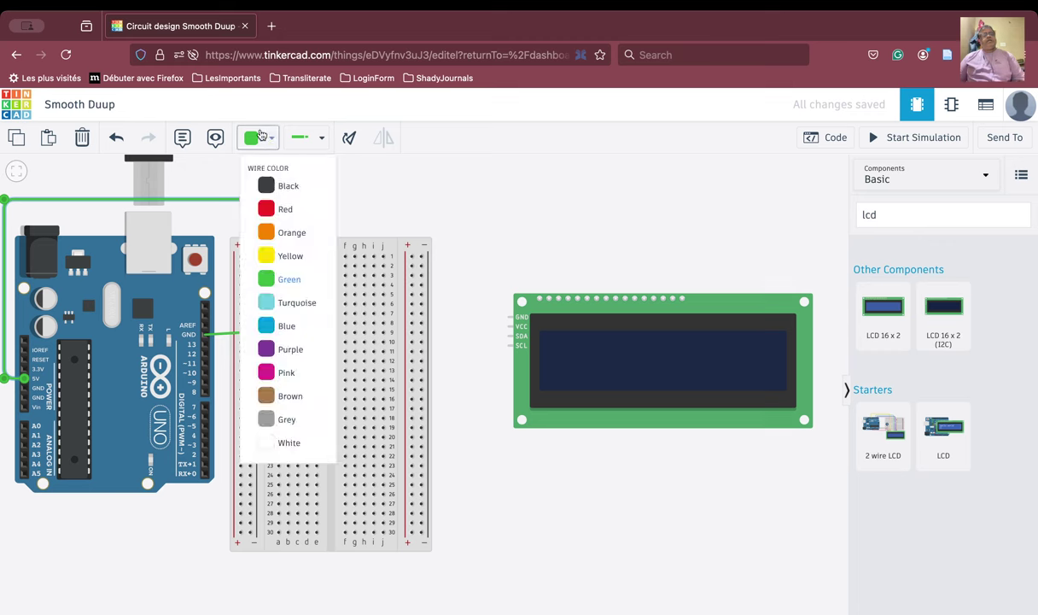
left_click(285, 207)
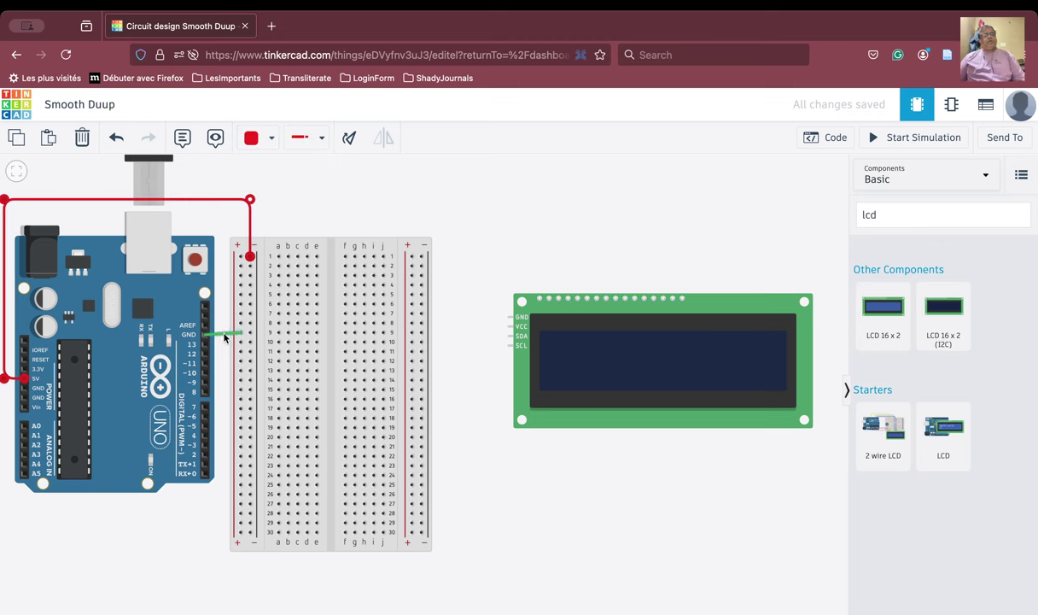
left_click(224, 336)
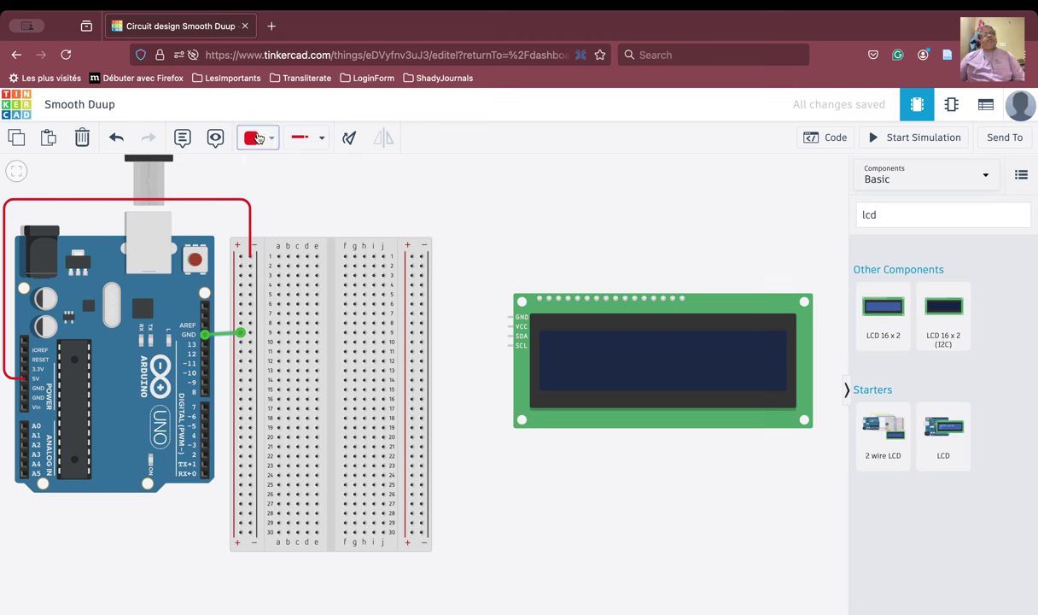
left_click(256, 135)
left_click(285, 189)
left_click(397, 217)
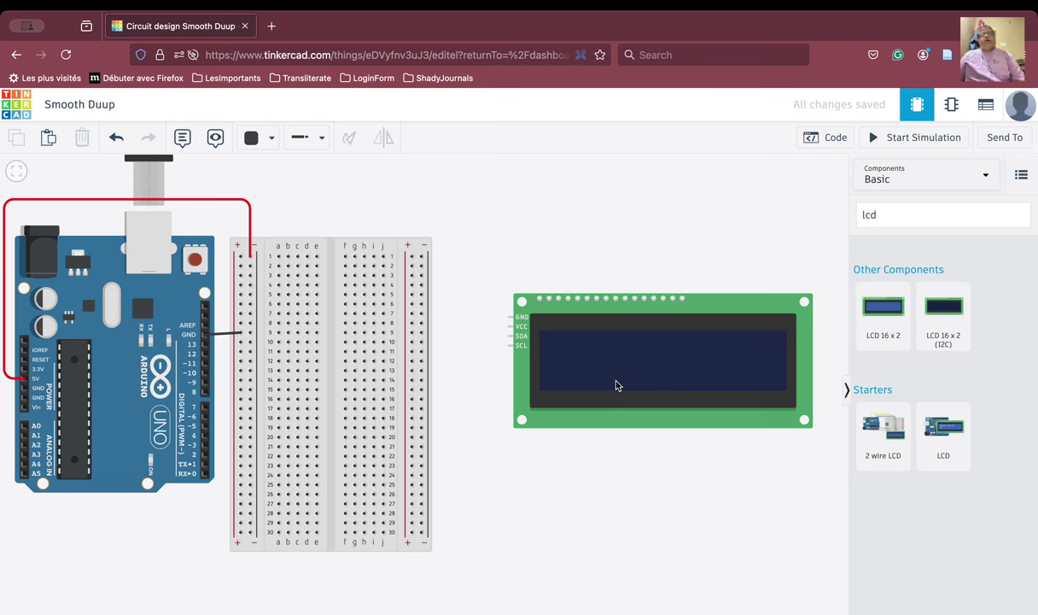
Drag the I2C LCD left against the breadboard so its GND, VCC, SDA, SCL pins face rows 4–7.
left_click_drag(619, 385, 532, 350)
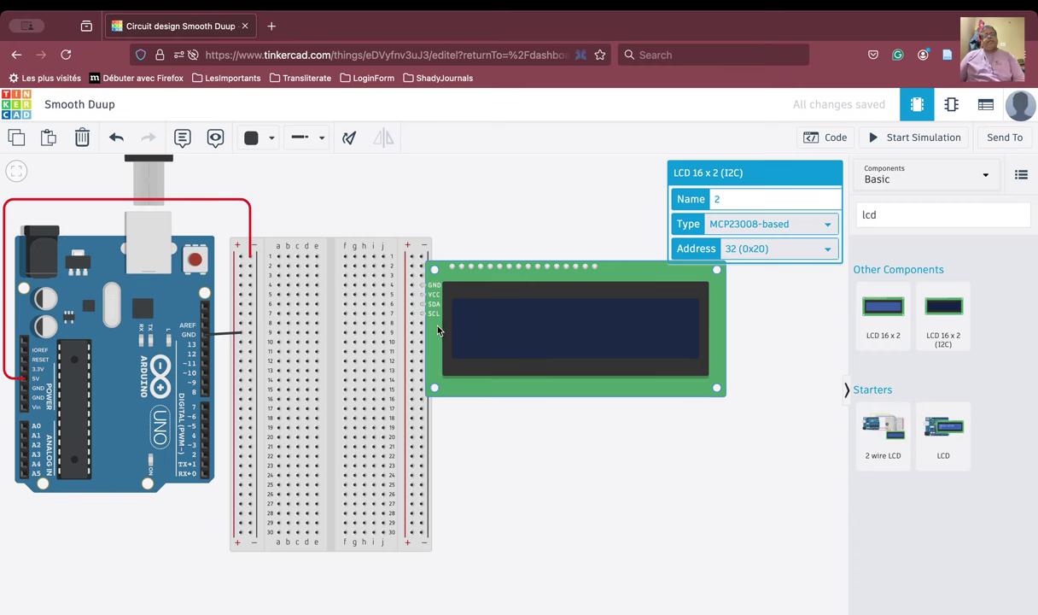
mouse_move(439, 327)
left_mouse_down()
mouse_move(417, 322)
mouse_move(428, 329)
left_mouse_up()
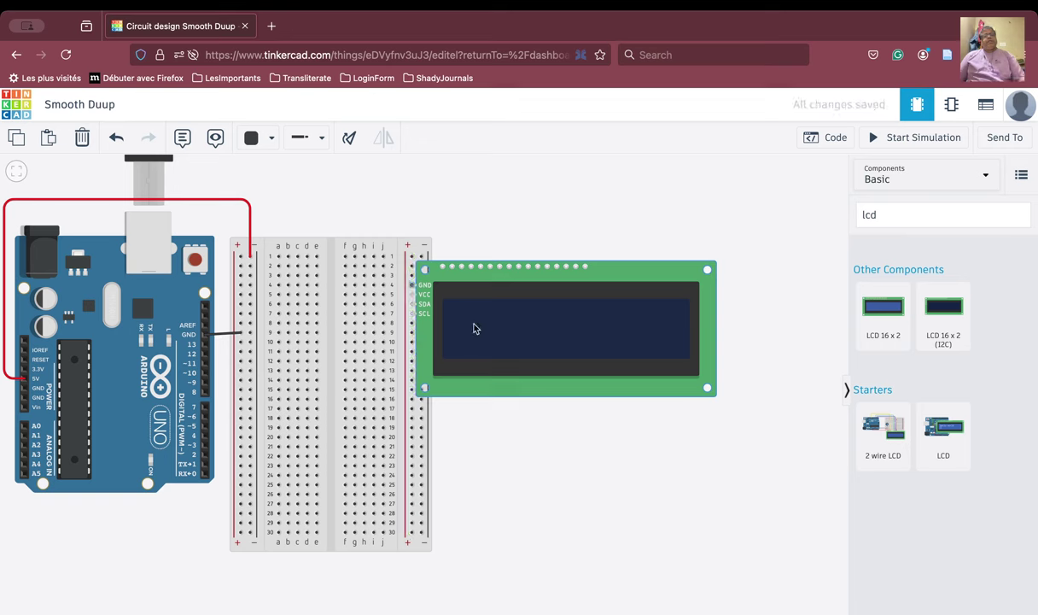
left_click_drag(475, 329, 454, 329)
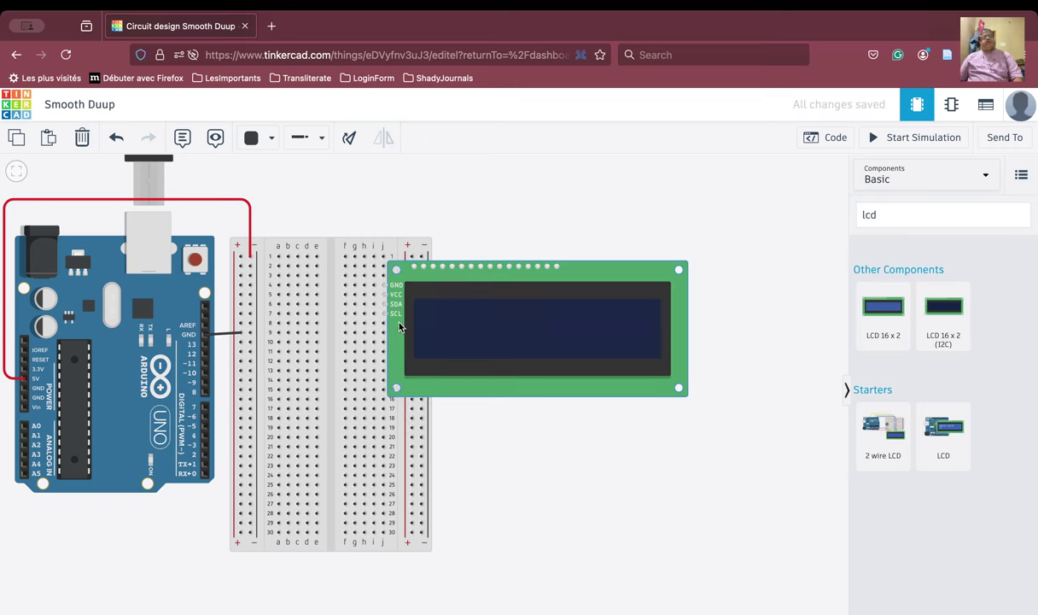
scroll(399, 326, "up", 5)
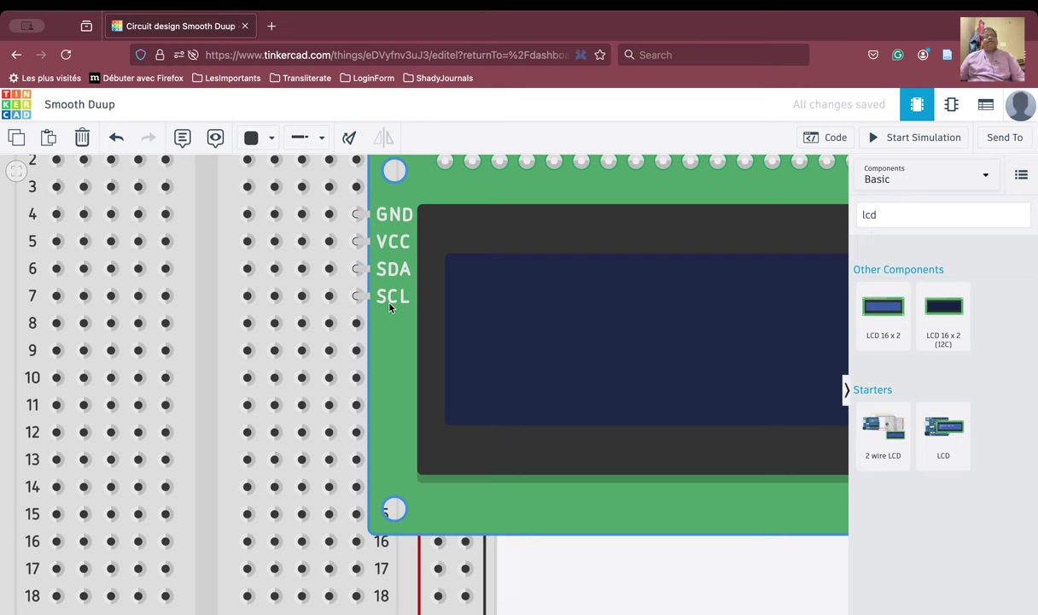
scroll(390, 308, "down", 5)
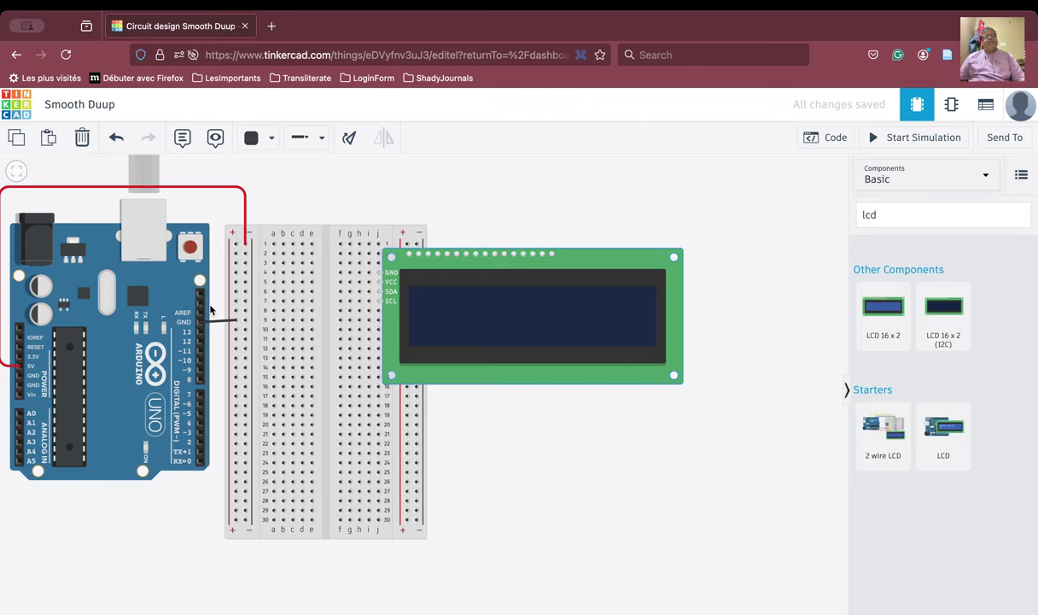
scroll(217, 305, "up", 2)
scroll(217, 308, "up", 4)
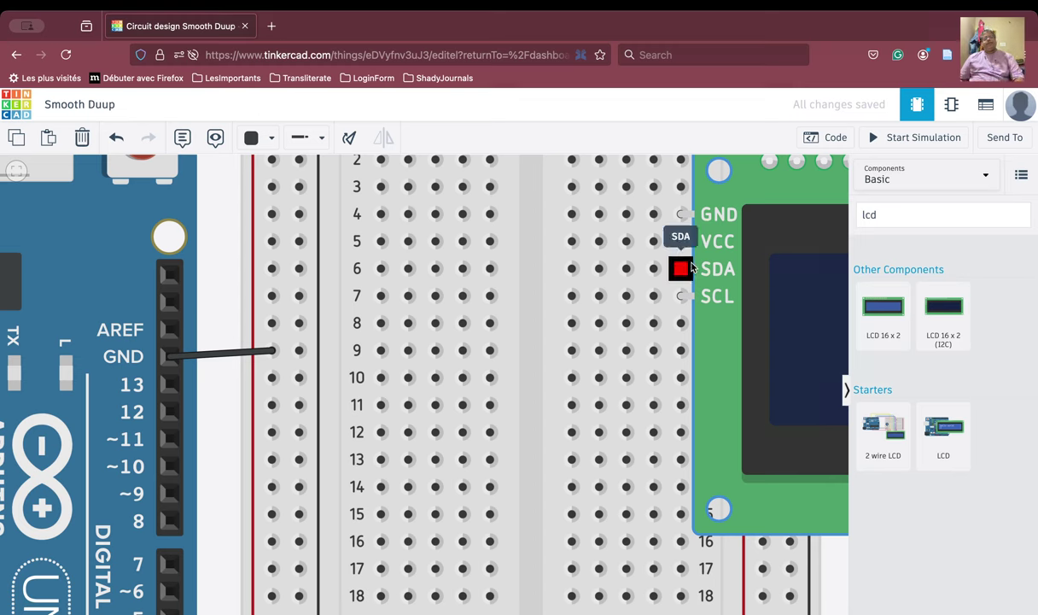
Shift the LCD down one row and wire the ground rail to its GND row.
left_click_drag(801, 272, 797, 320)
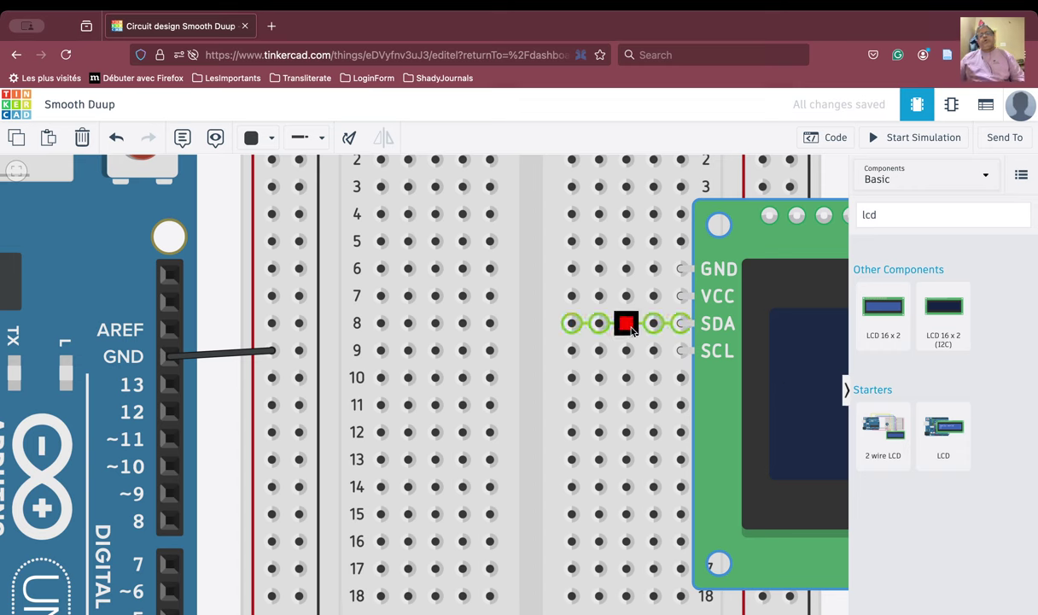
left_click(271, 269)
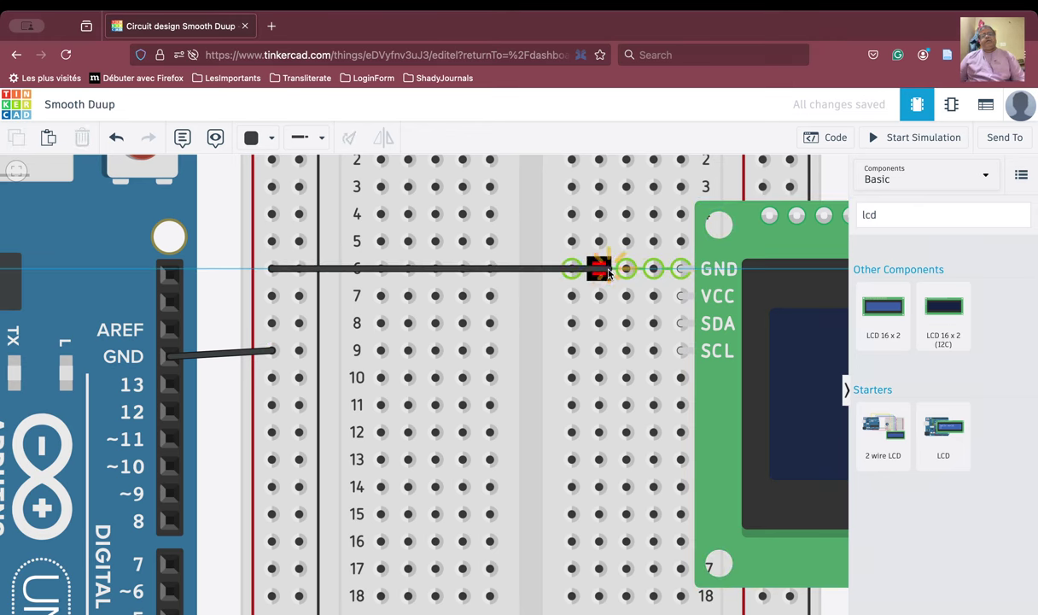
left_click(572, 270)
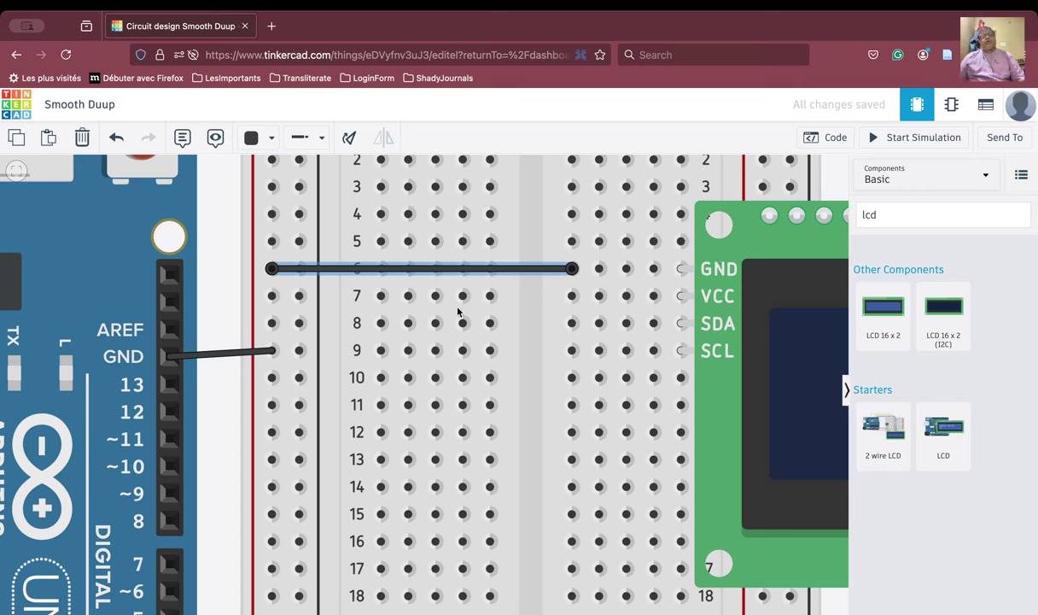
Wire the other power rail to the LCD's VCC row and make that wire red.
left_click(298, 295)
left_click(653, 295)
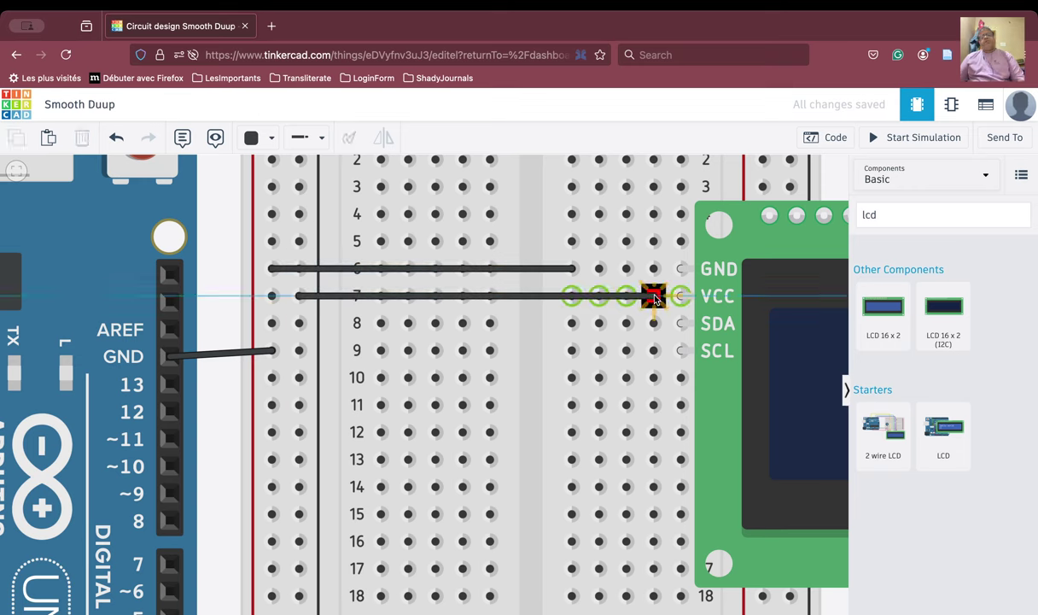
left_click(654, 295)
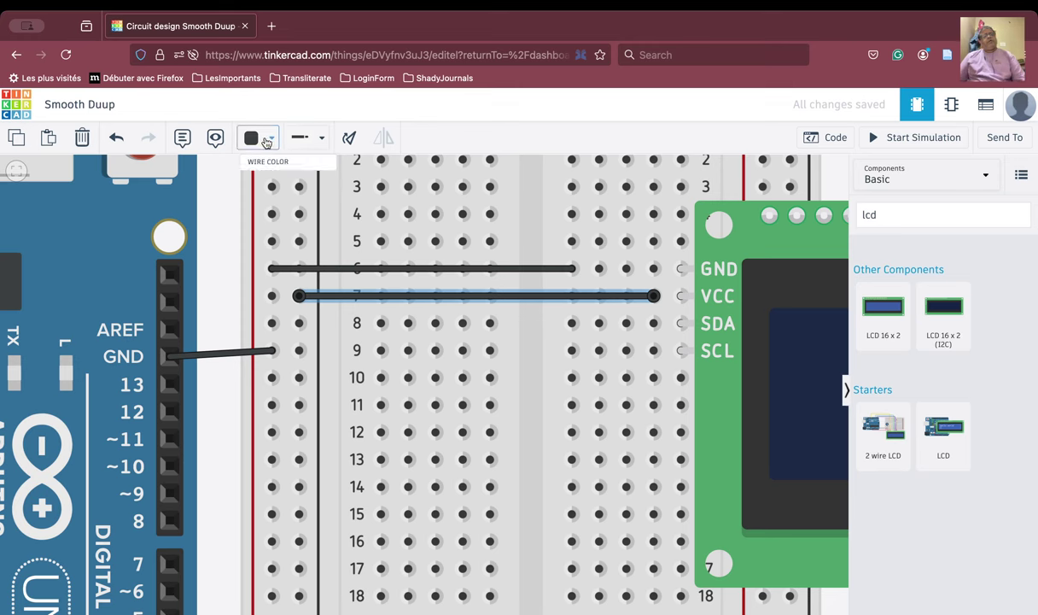
left_click(256, 139)
left_click(279, 209)
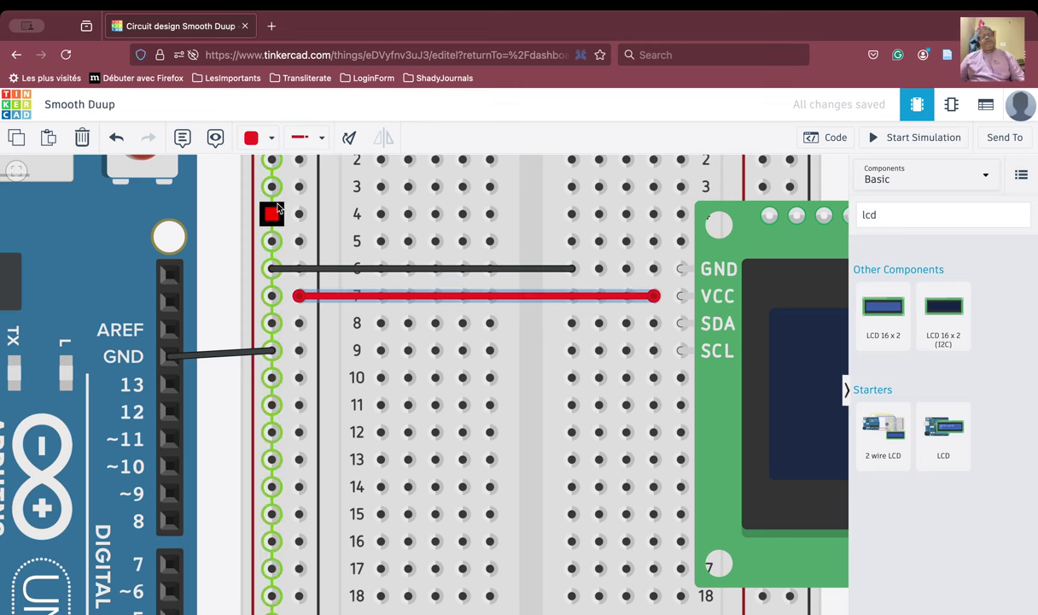
left_click(597, 378)
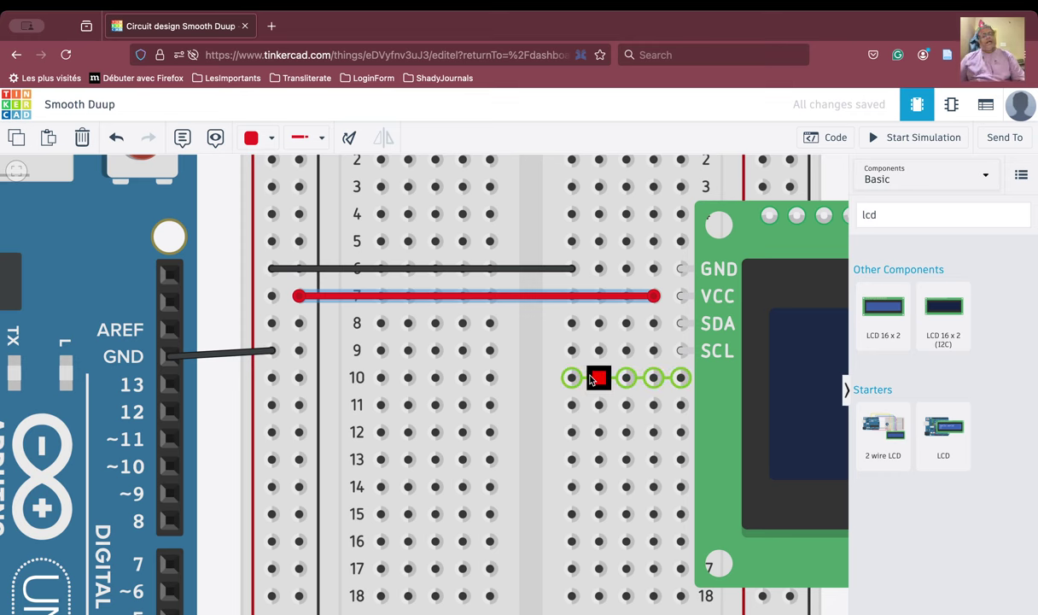
Wire the Arduino SCL pin to the LCD's SCL row 9 and SDA pin to its SDA row 8.
left_click(172, 274)
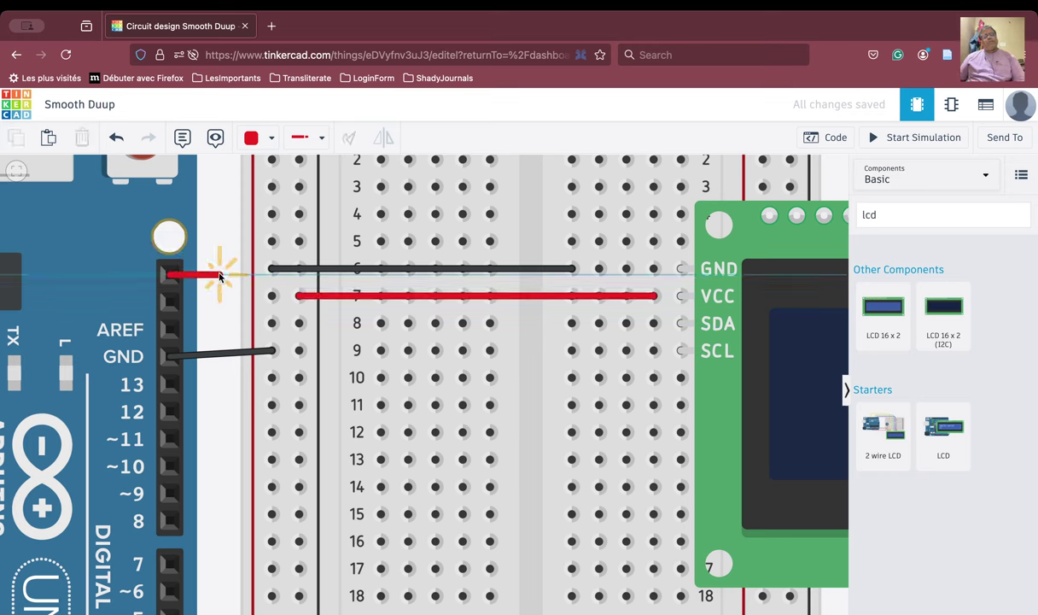
left_click(219, 275)
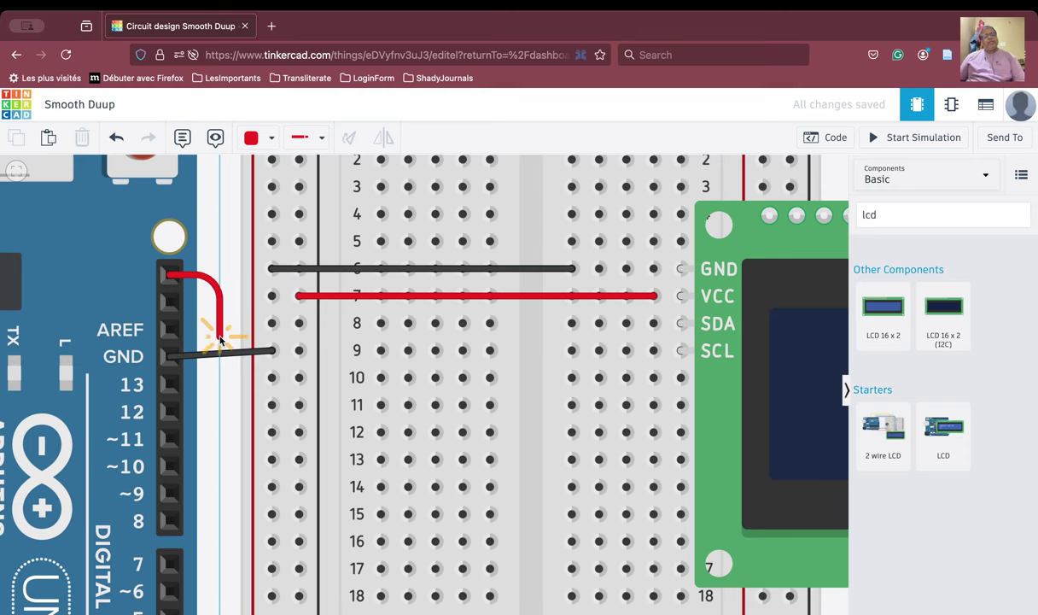
left_click(219, 336)
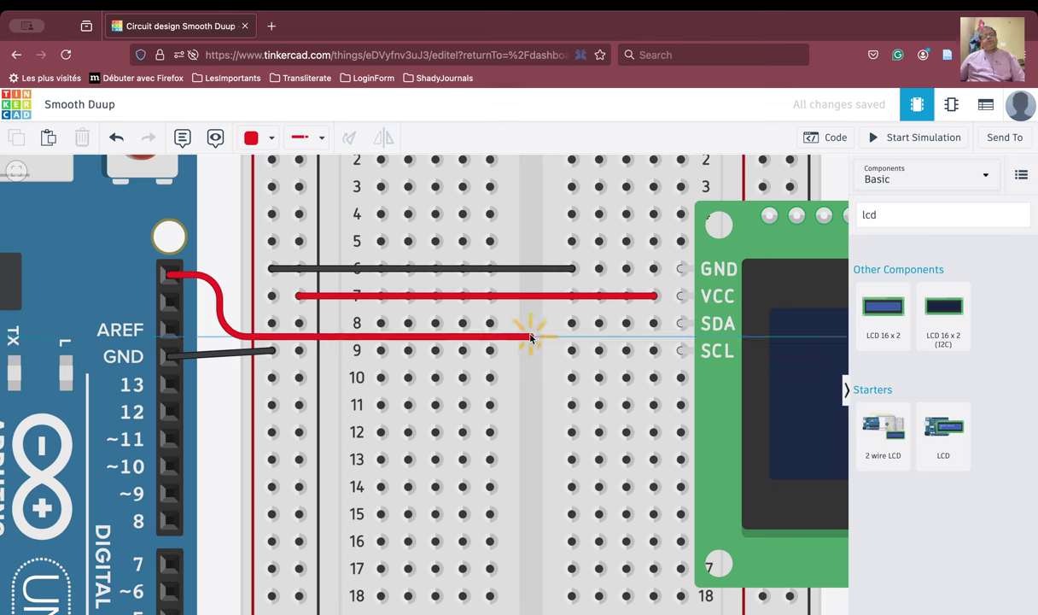
left_click(570, 350)
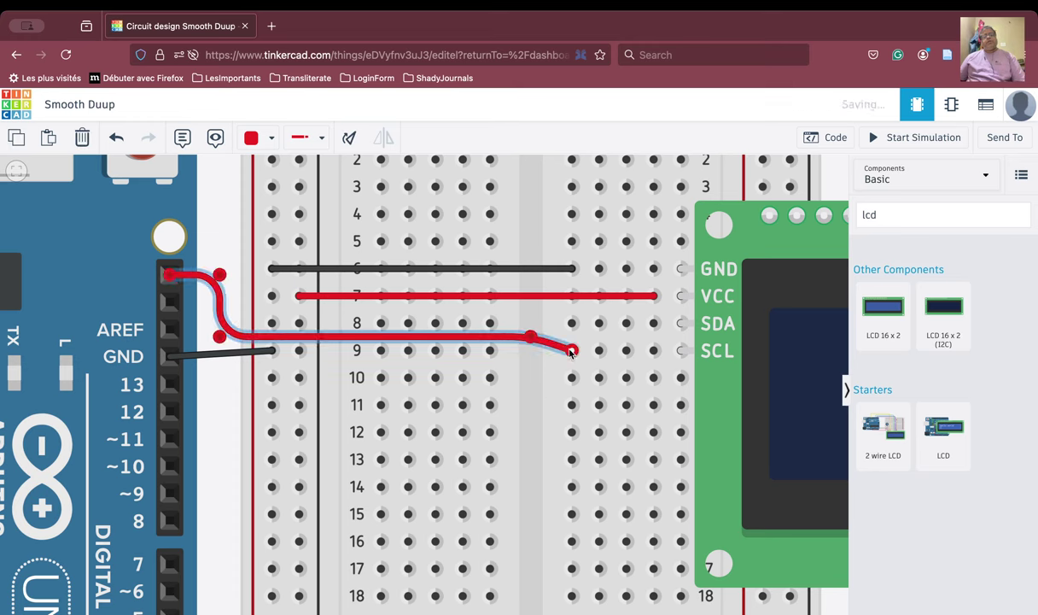
left_click(547, 391)
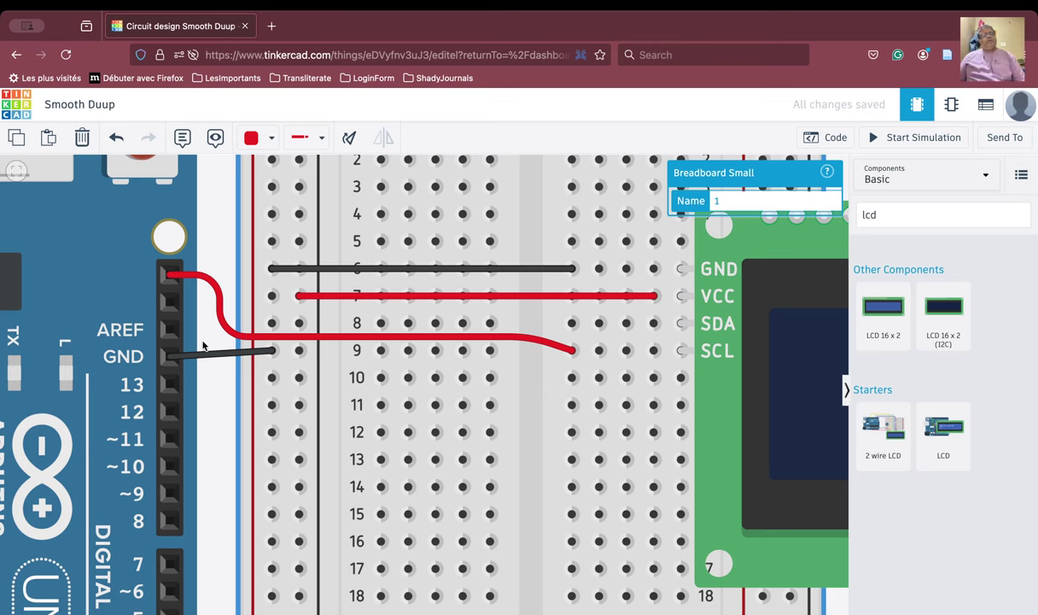
left_click(169, 305)
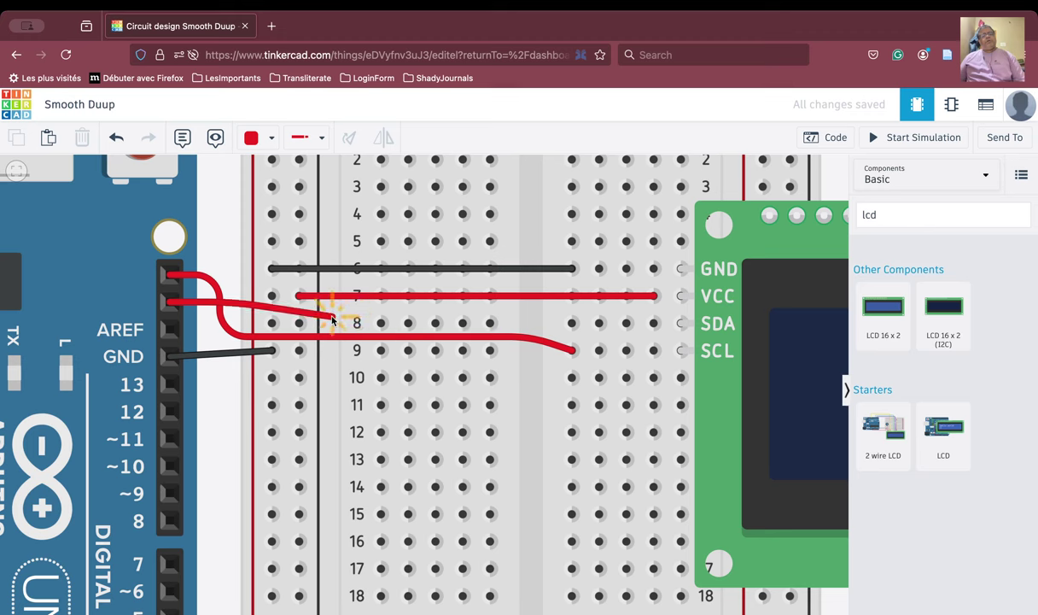
left_click(572, 323)
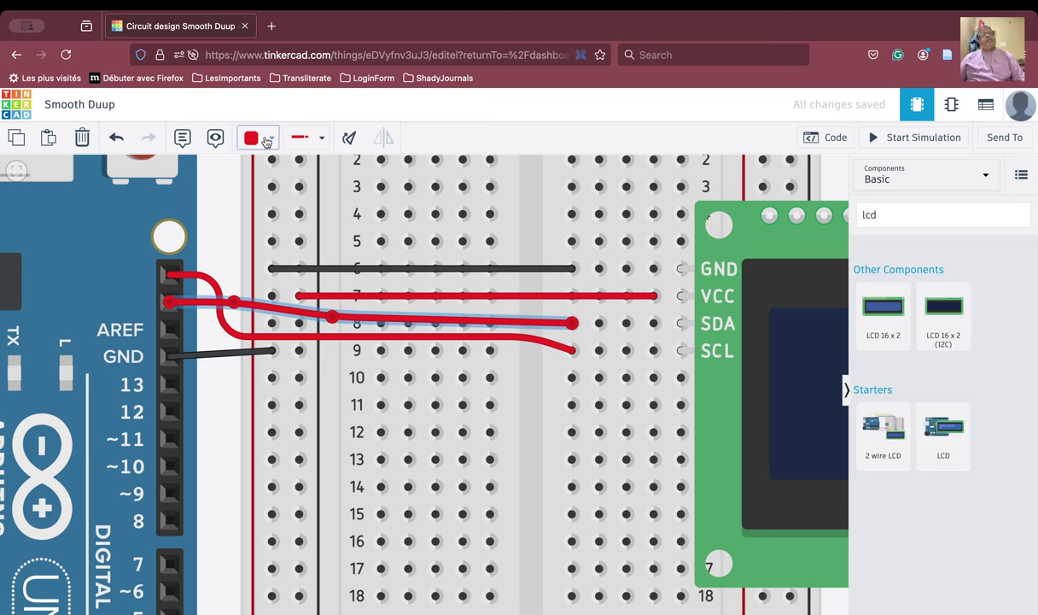
Recolor the SDA wire purple and the SCL wire turquoise, then fit the whole circuit in view.
left_click(260, 137)
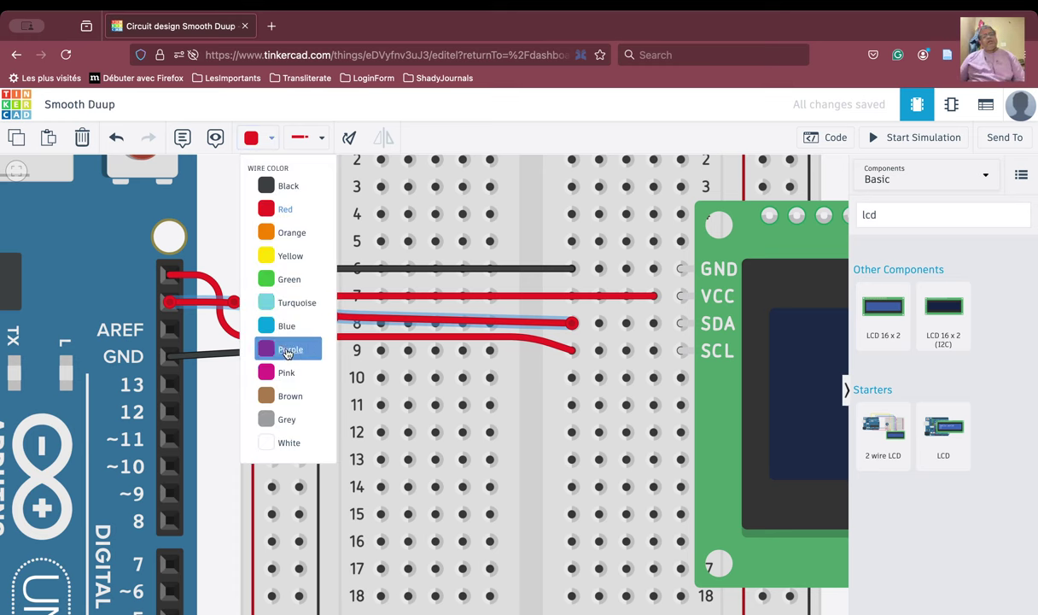
left_click(288, 350)
left_click(514, 341)
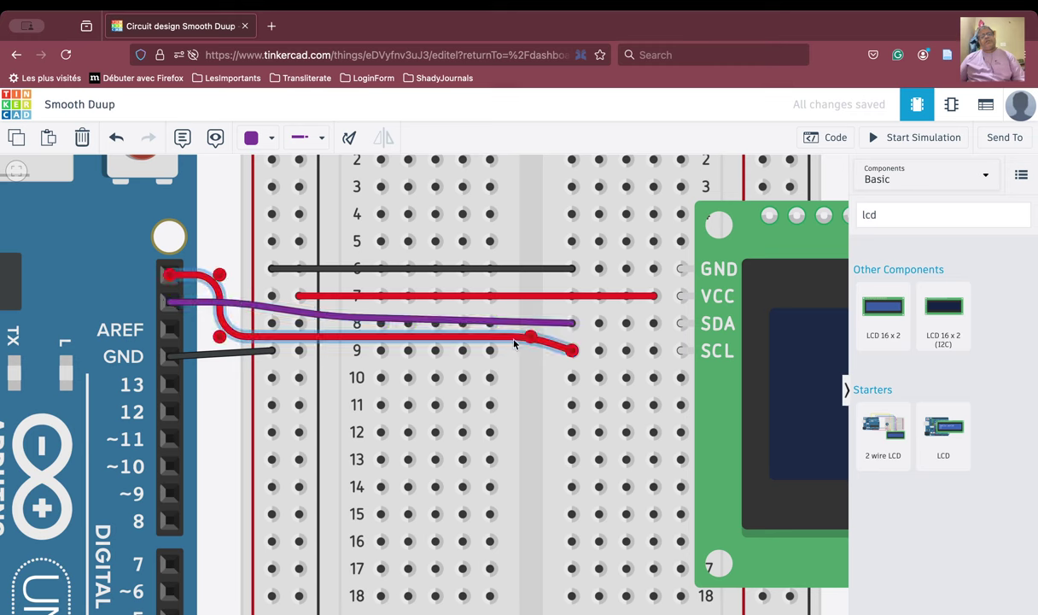
left_click(263, 140)
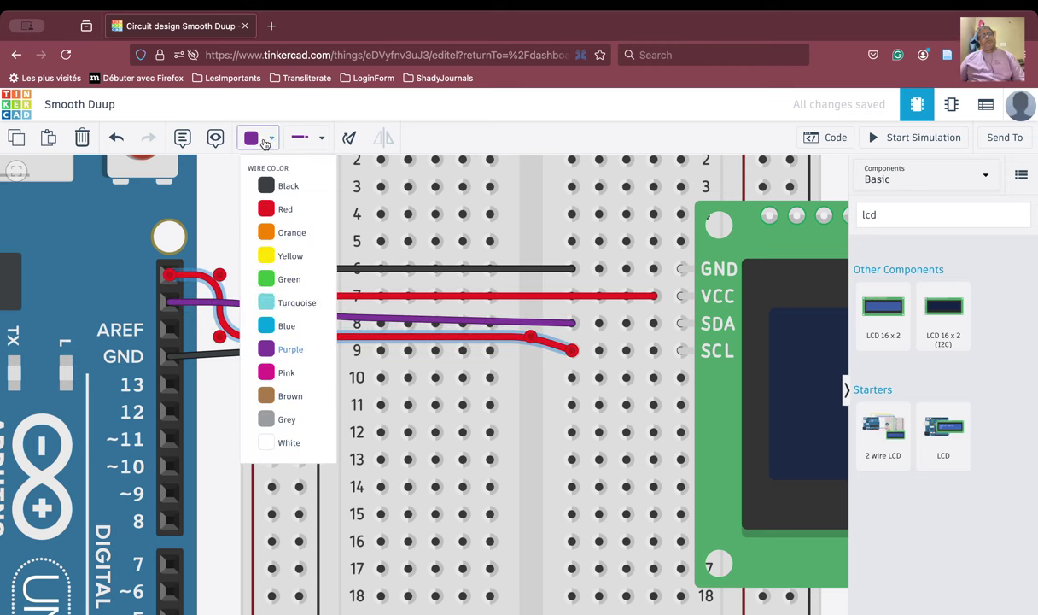
left_click(276, 302)
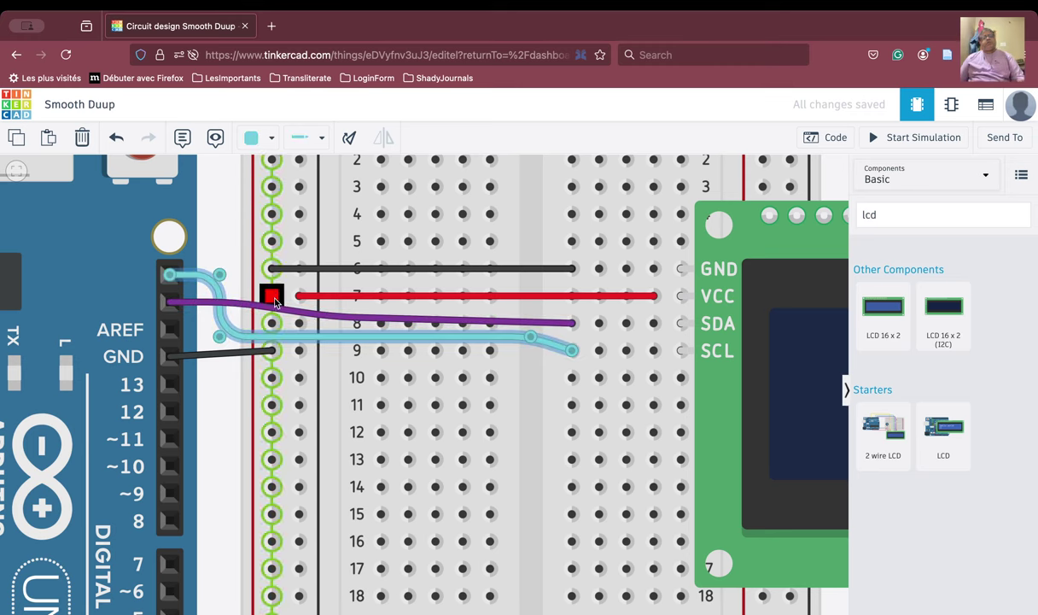
left_click(212, 440)
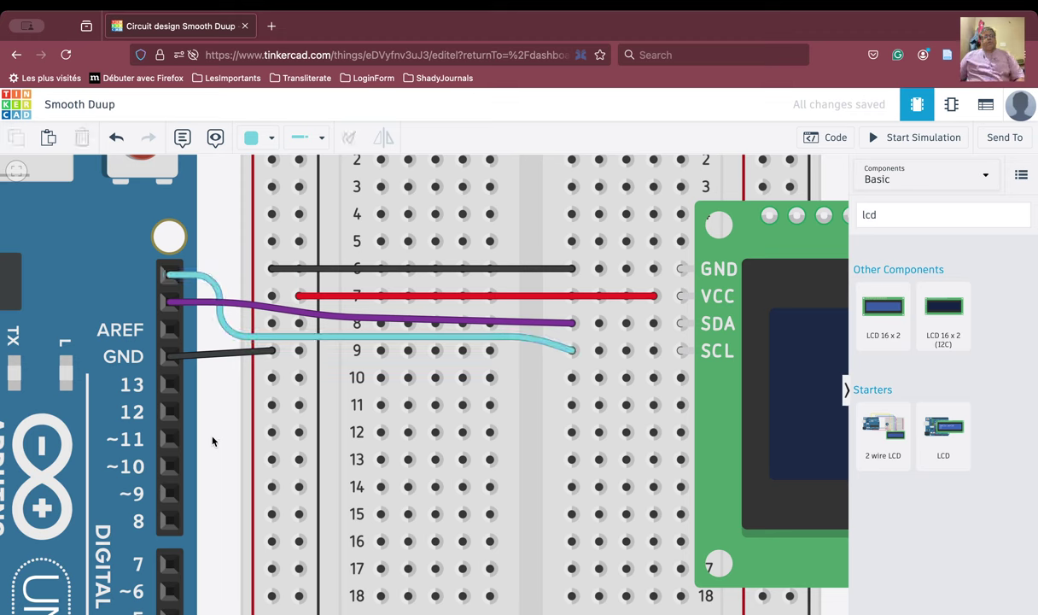
left_click(16, 170)
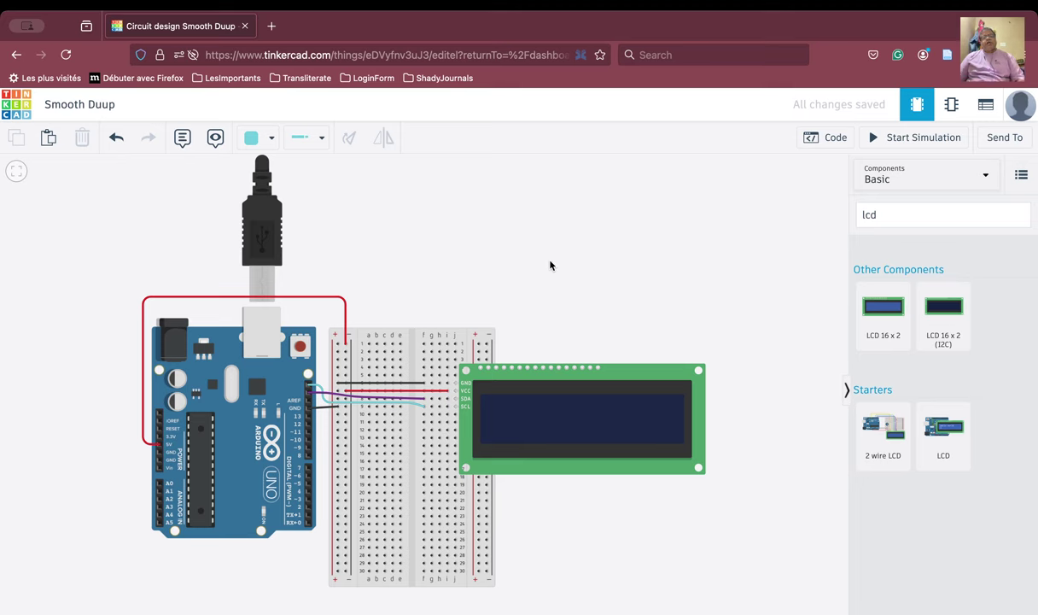
Zoom toward the breadboard and LCD and open the Arduino Uno's default blink blocks.
scroll(552, 271, "up", 3)
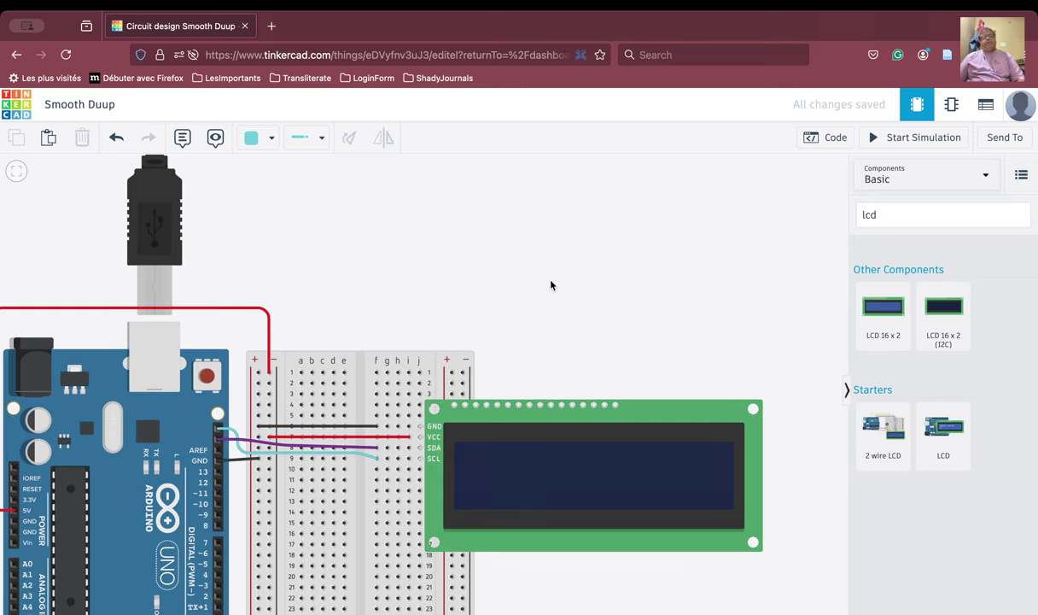
left_click_drag(549, 312, 400, 169)
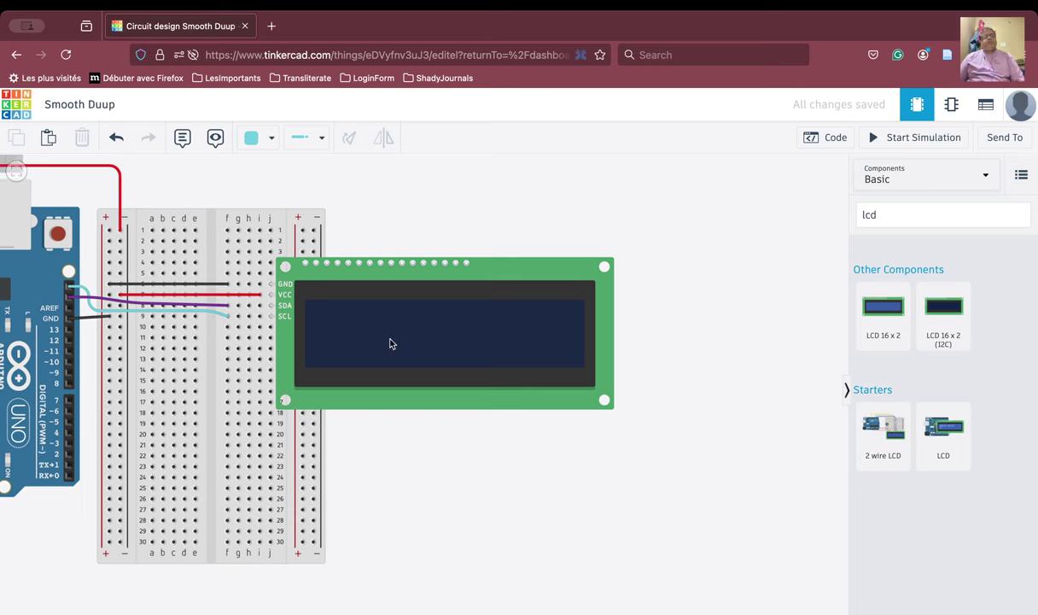
scroll(391, 343, "up", 1)
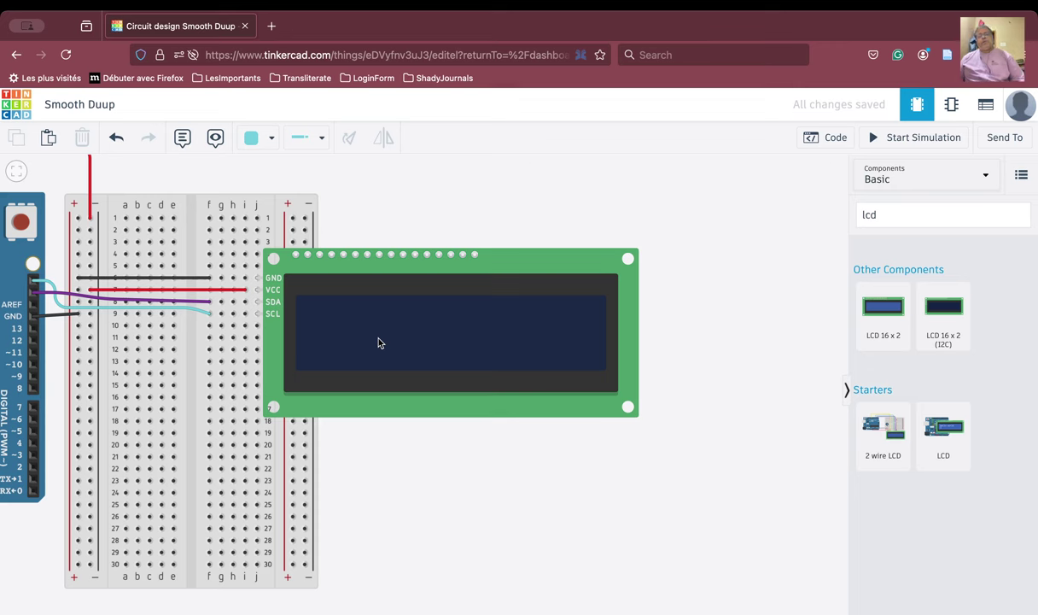
left_click(827, 140)
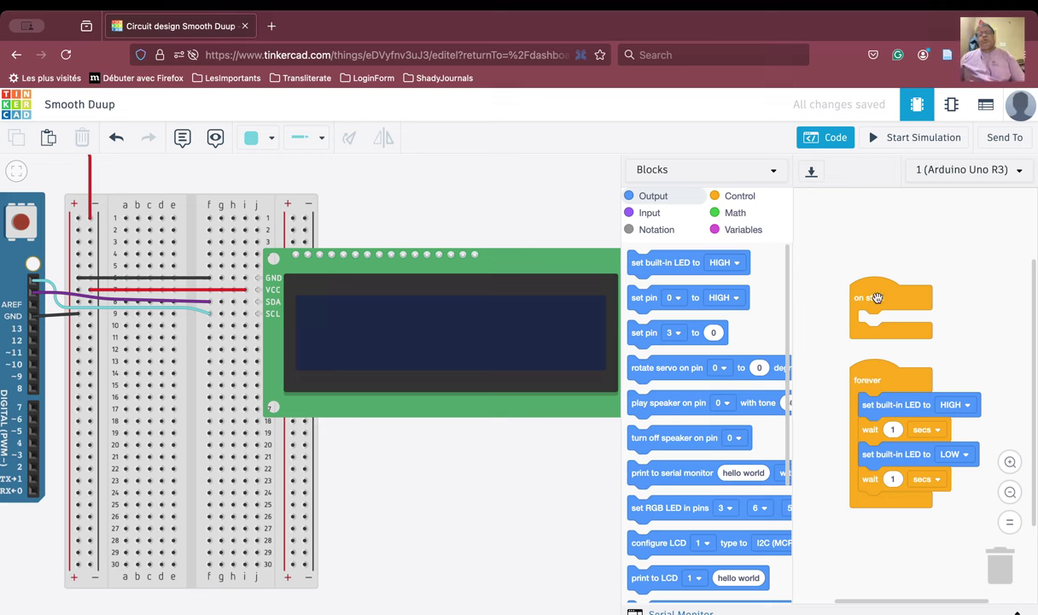
Move the 'on start' and 'forever' blocks up-left and list the Blocks, Blocks + Text and Text modes.
left_click_drag(877, 297, 847, 225)
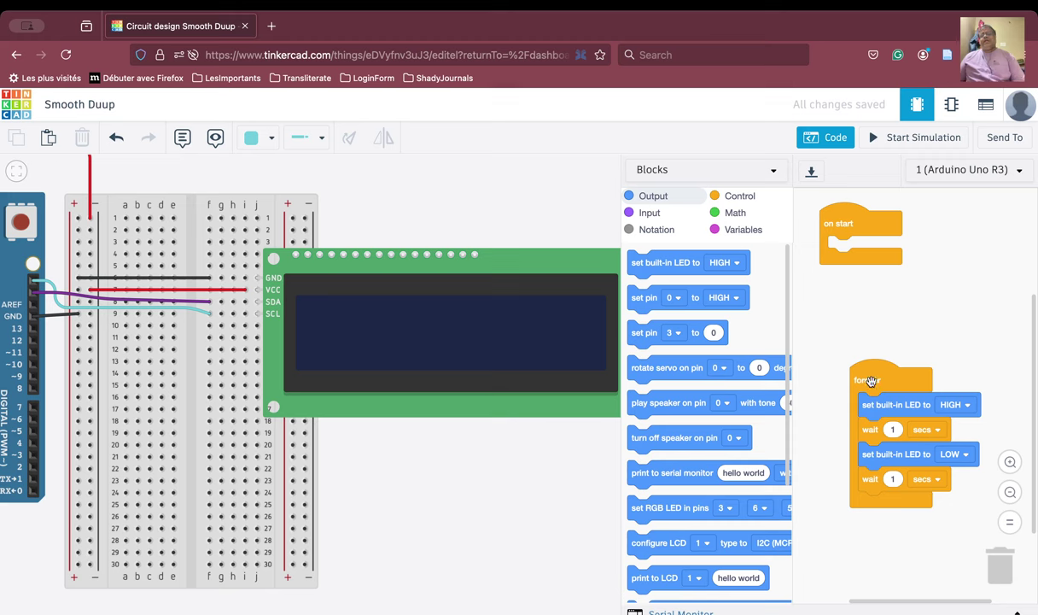
left_click_drag(869, 379, 838, 328)
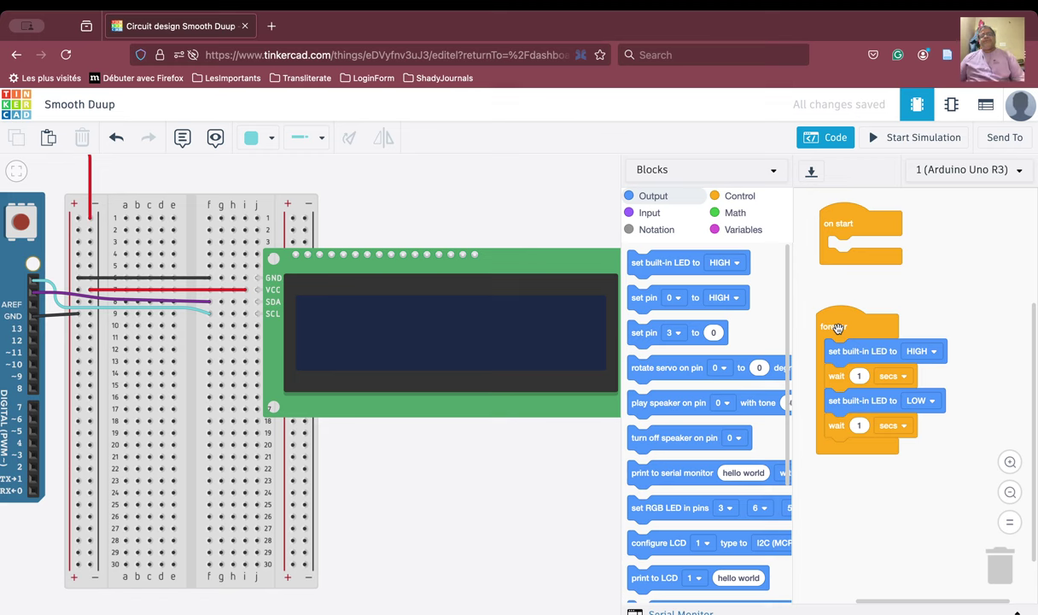
left_click(744, 174)
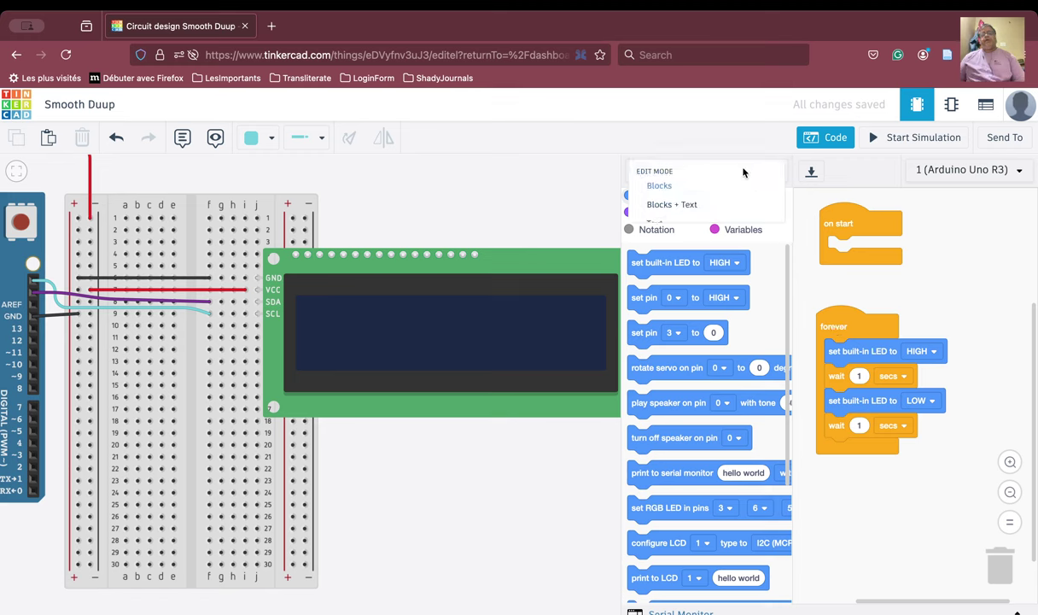
Show the blink code in Blocks + Text mode and highlight its setup() and loop() functions.
left_click(693, 218)
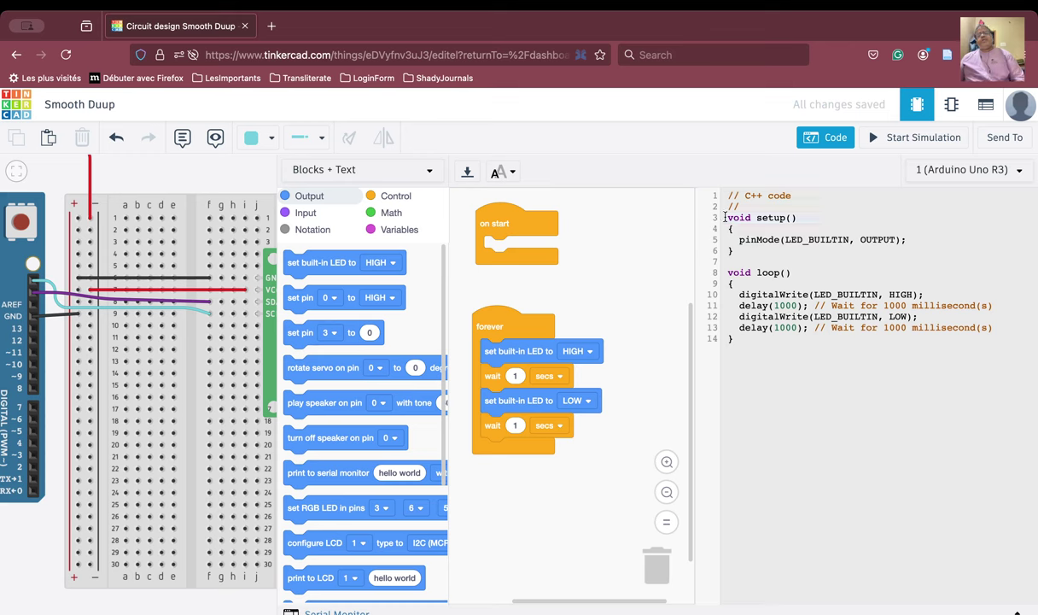
left_click_drag(724, 216, 757, 251)
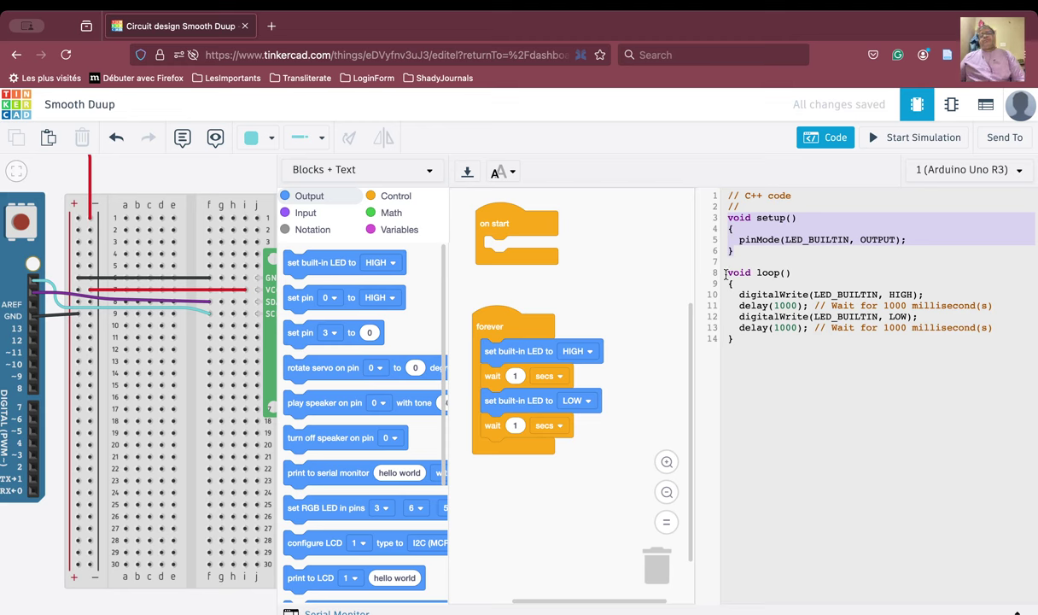
left_click_drag(727, 272, 785, 352)
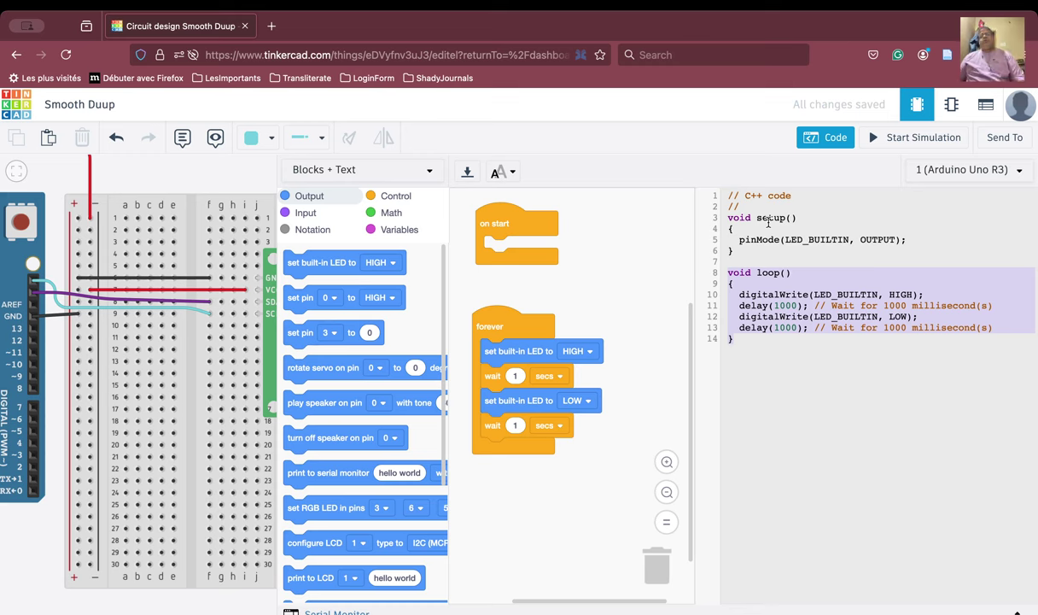
left_click(369, 178)
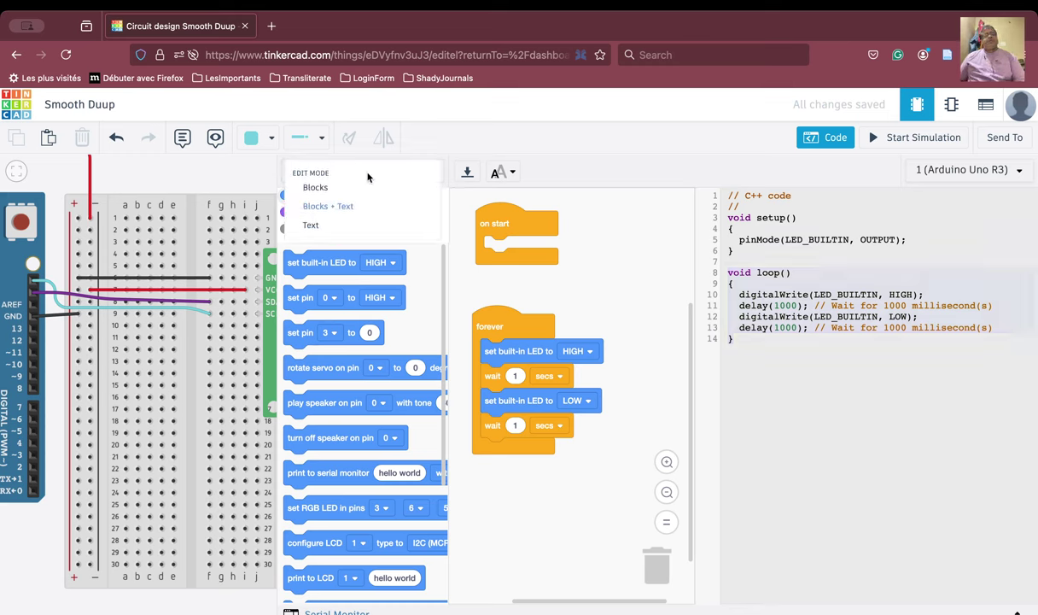
Trash the LED and wait blocks from 'forever', leaving only delay(10) in loop(), in Blocks + Text view.
left_click(362, 185)
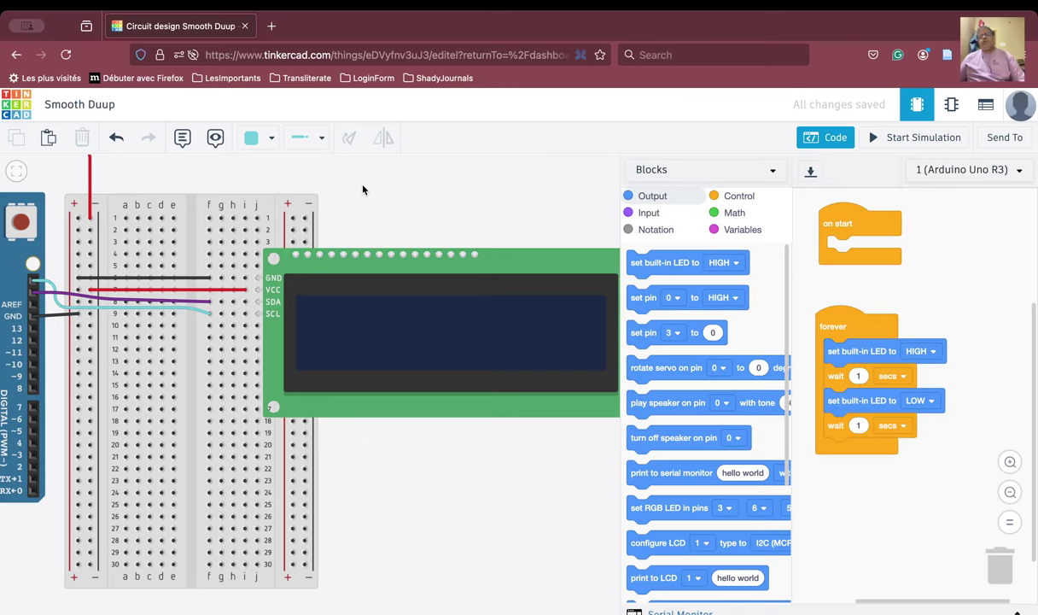
left_click_drag(843, 352, 1000, 565)
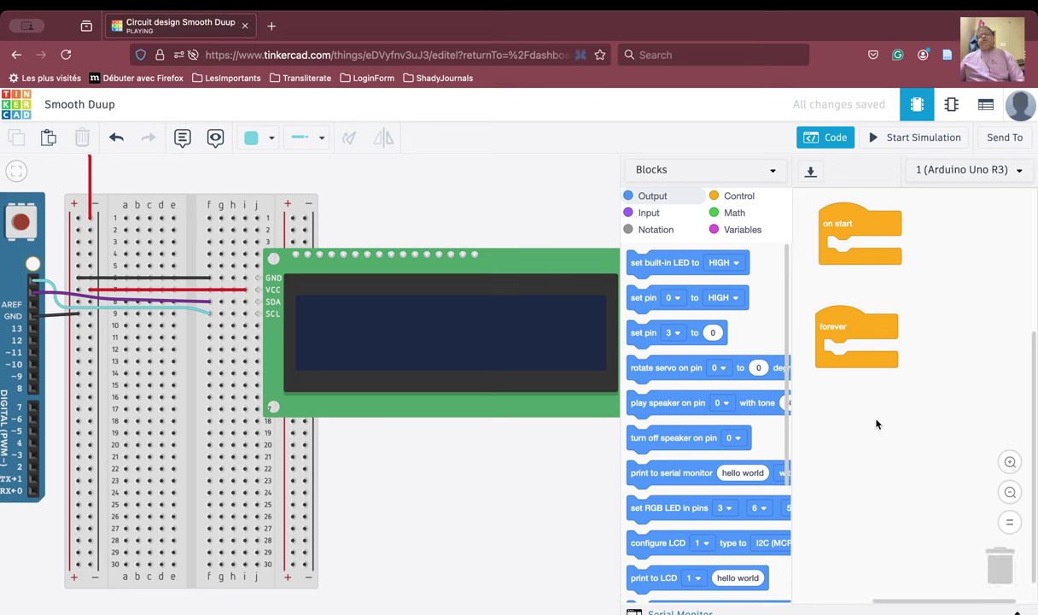
left_click(734, 169)
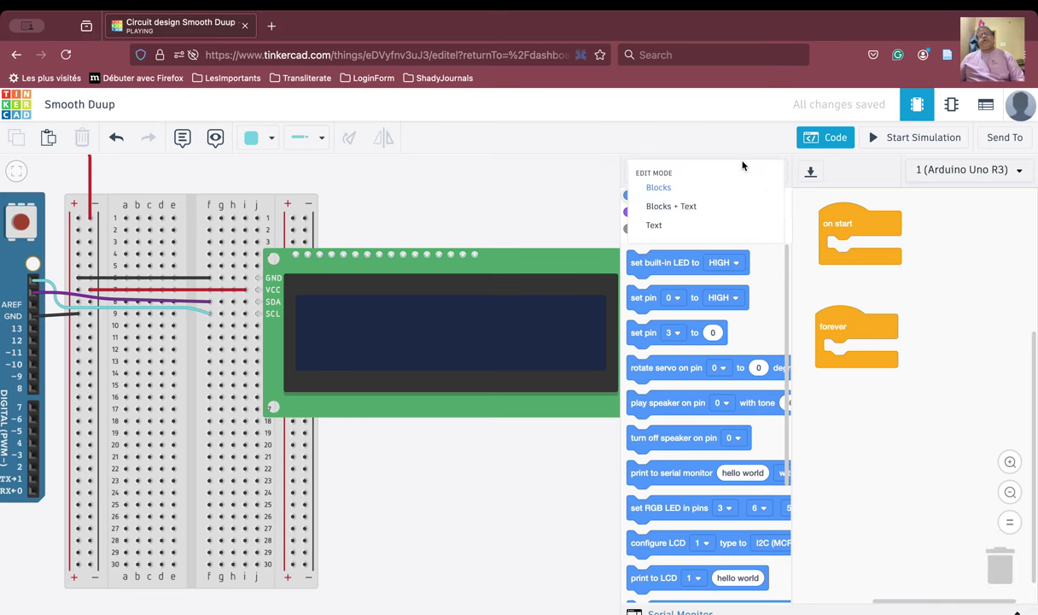
left_click(698, 206)
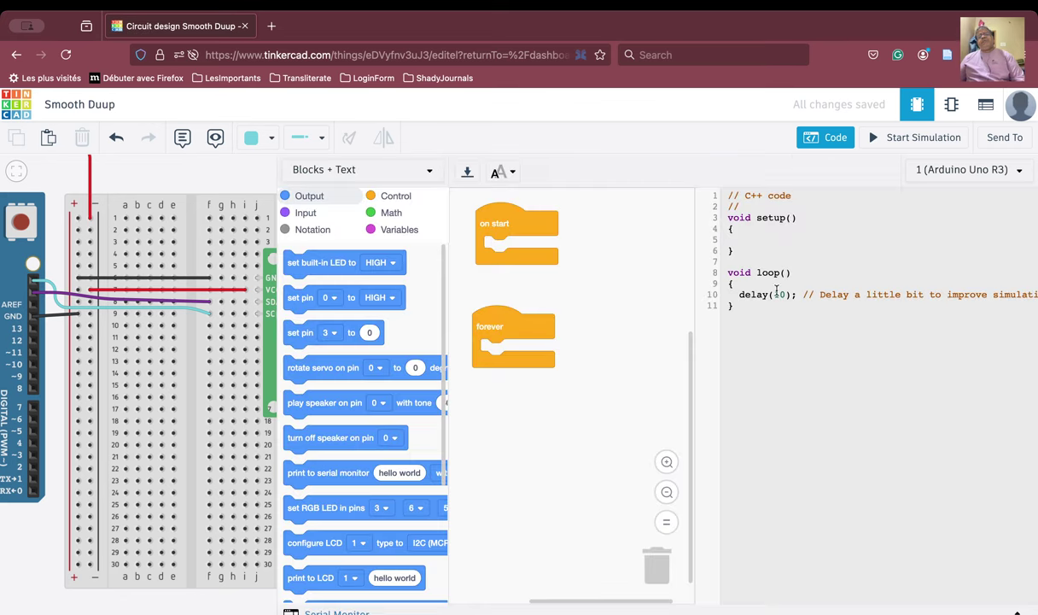
left_click(773, 227)
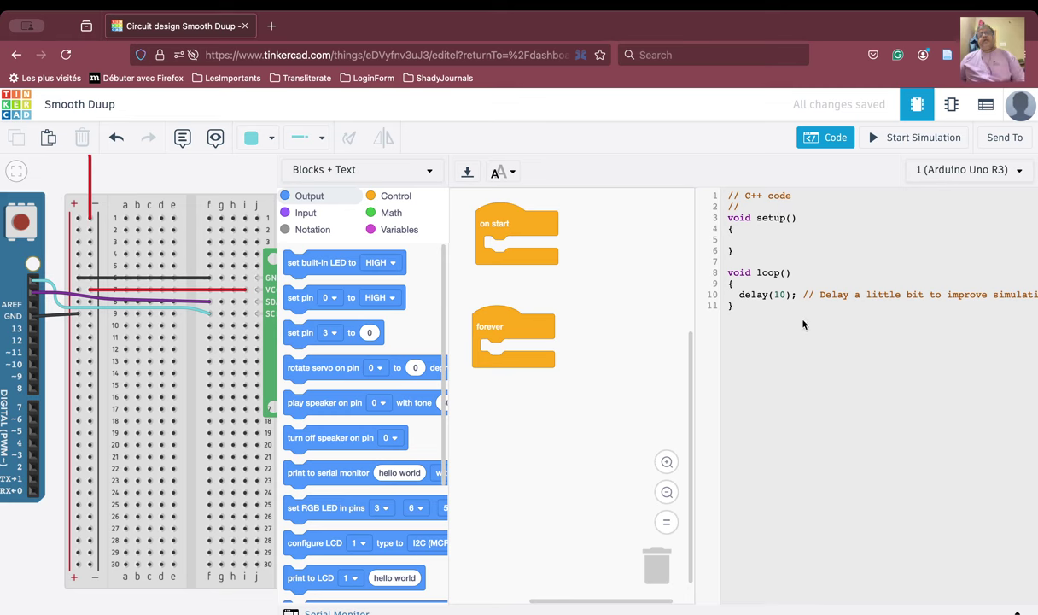